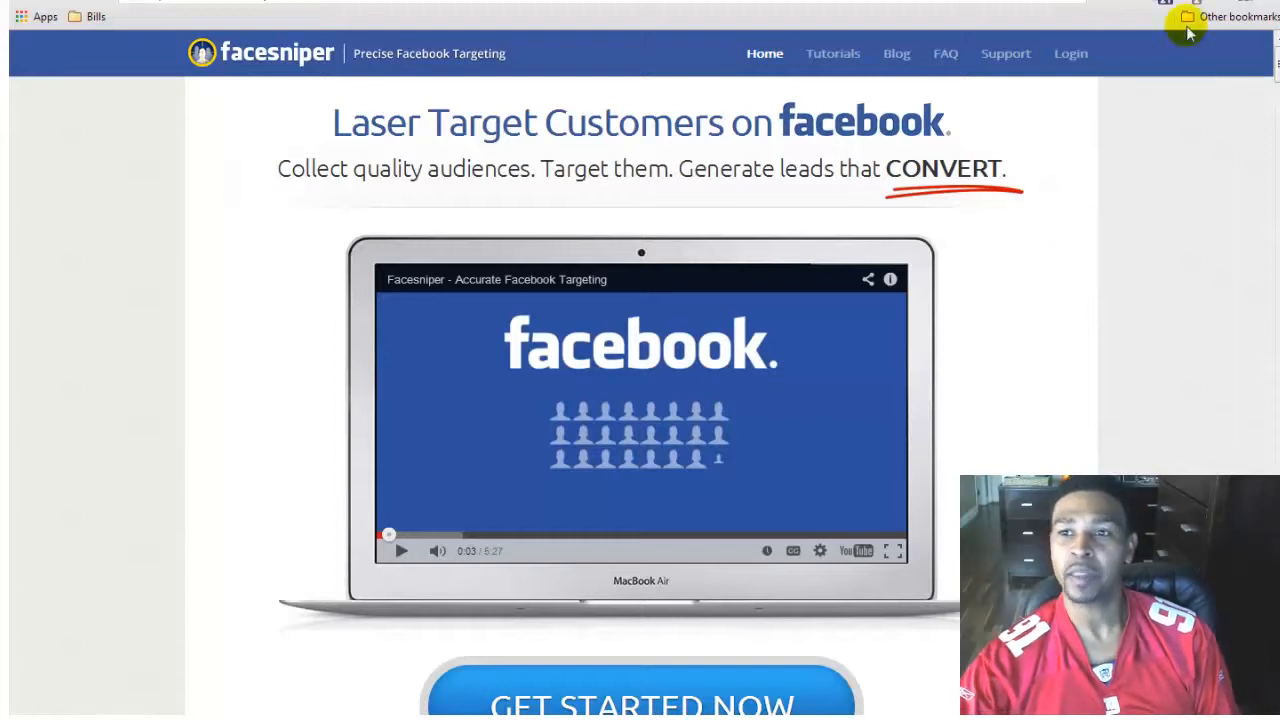
- Log in to Facesniper with the saved e-mail and password, and allow it to access Facebook
click(1072, 55)
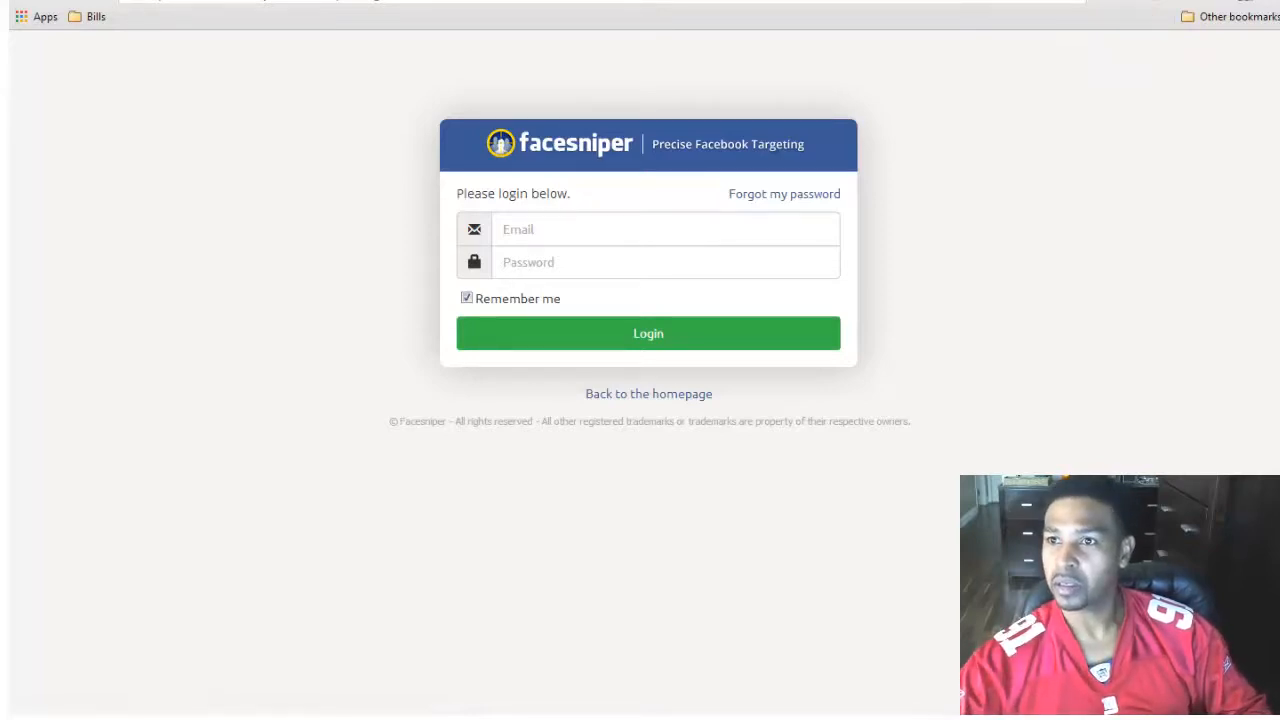
click(1103, 2)
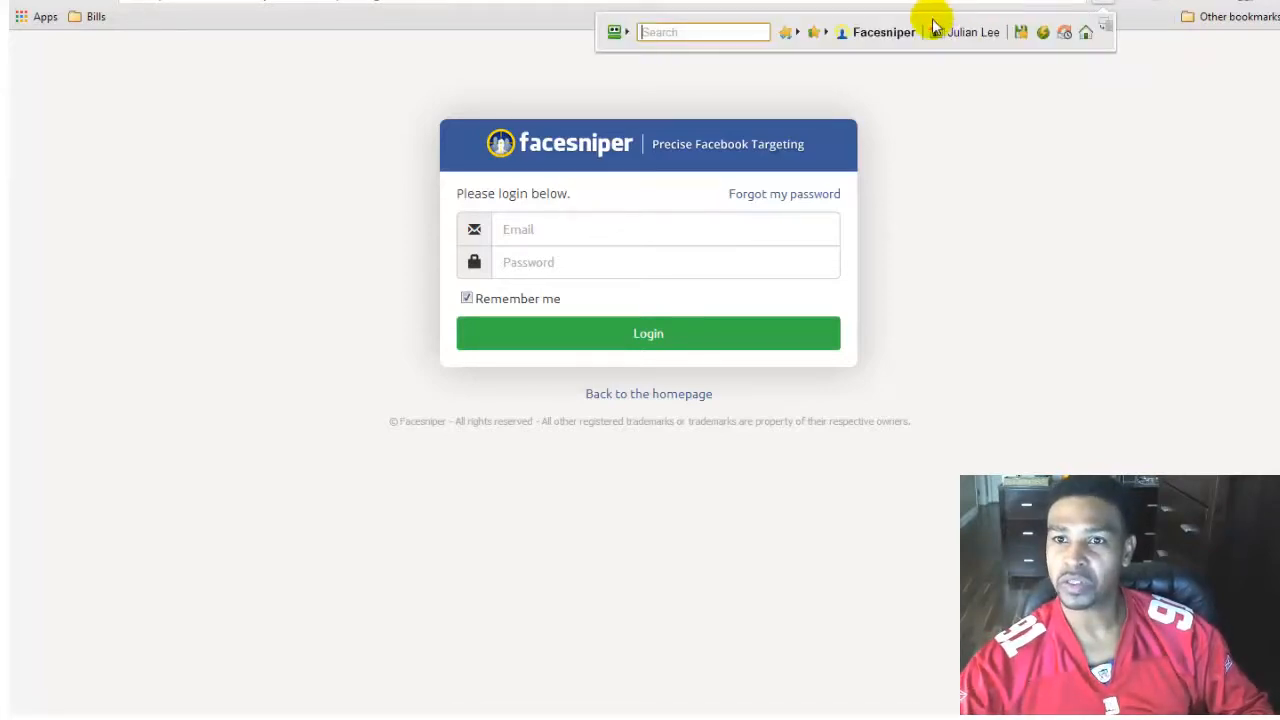
click(880, 32)
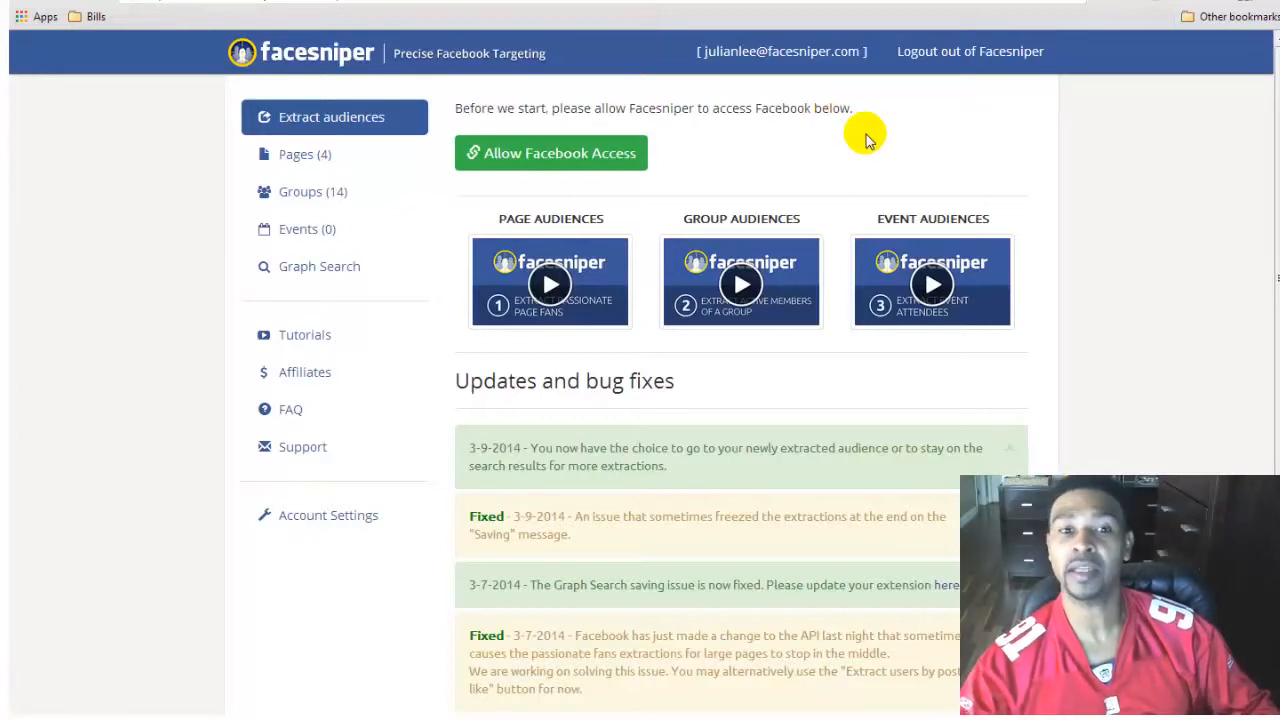
click(602, 168)
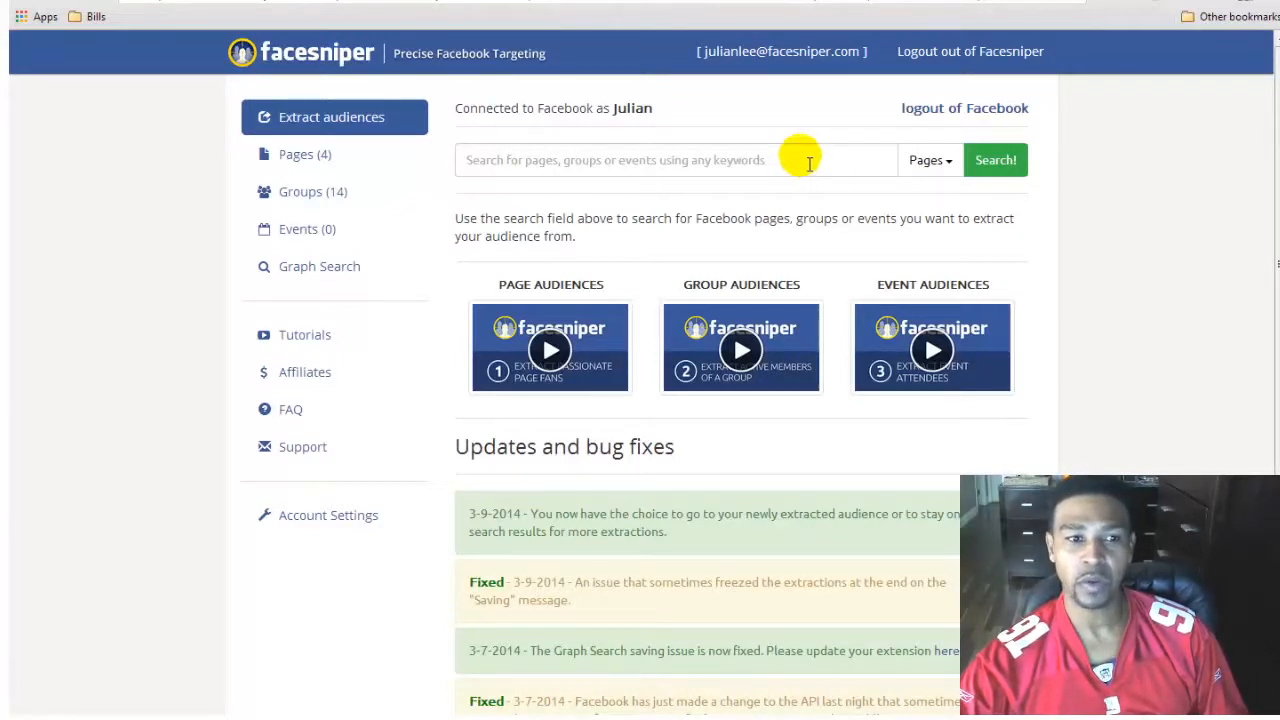
- Search Facebook pages for the keyword "lawrence tam"
click(805, 162)
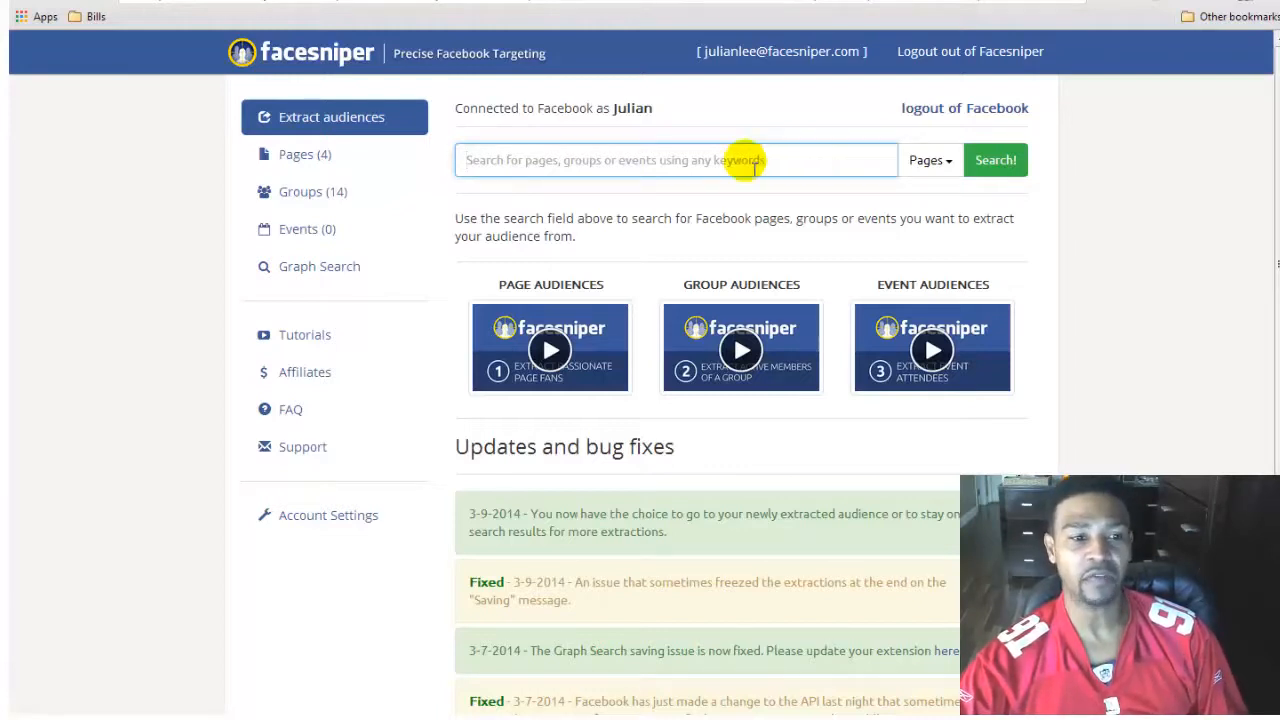
click(607, 171)
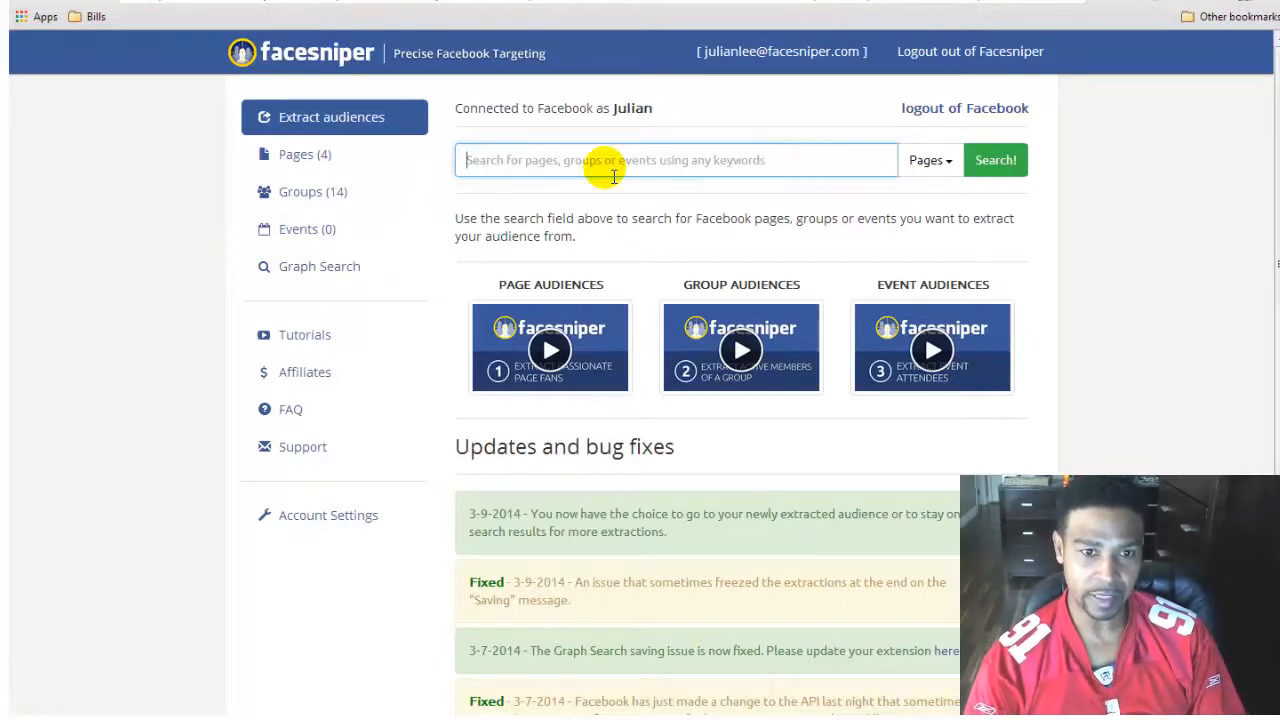
text(la)
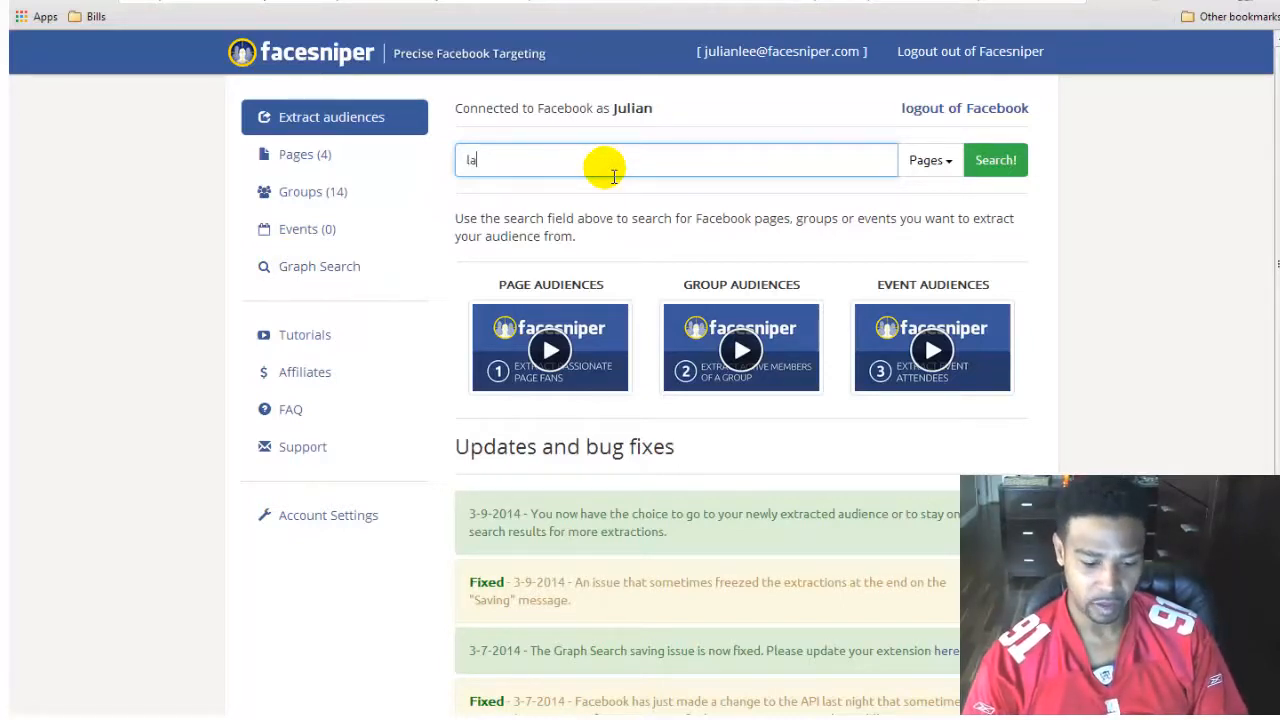
text(wrence tam)
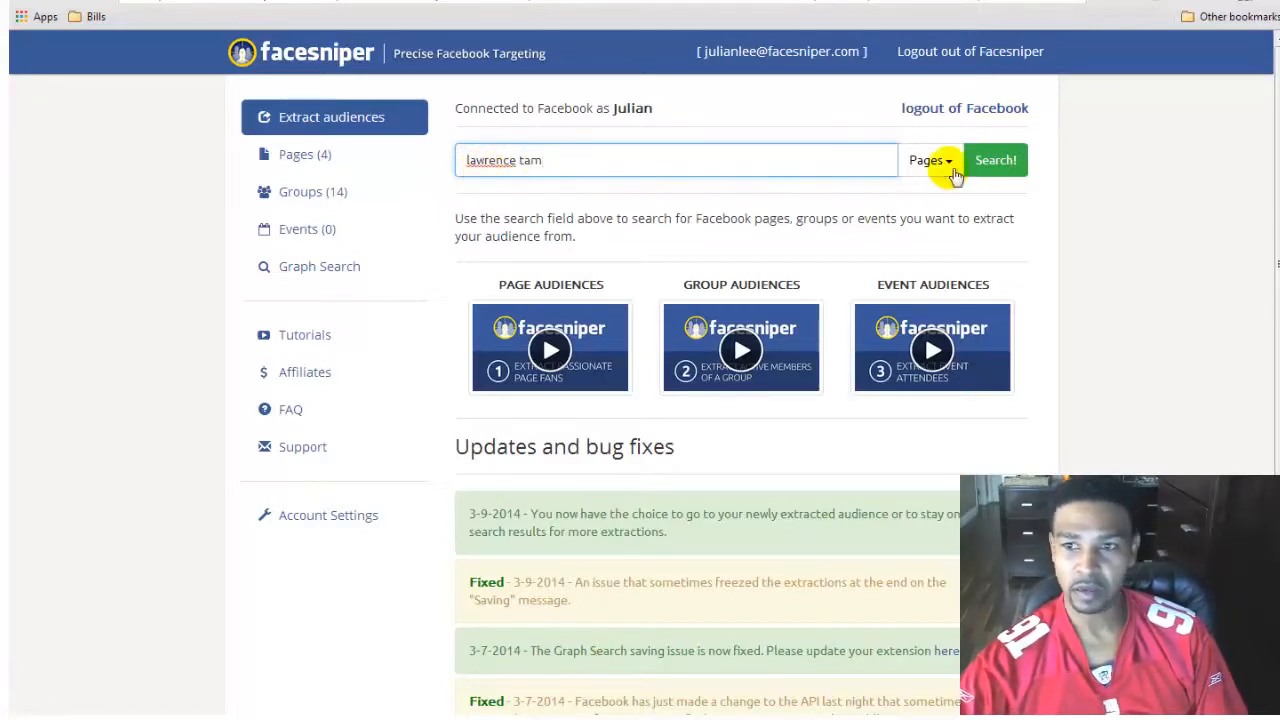
click(990, 166)
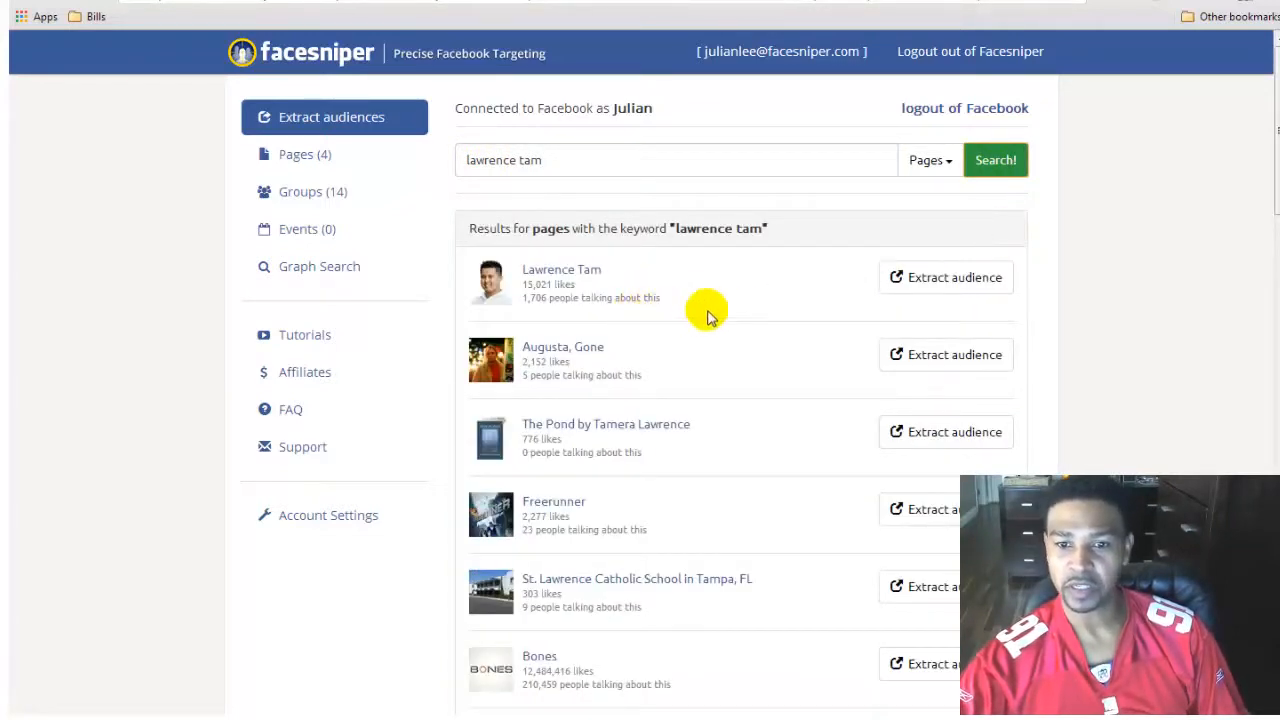
- Extract all the passionate fans of the Lawrence Tam page and stay on the search results
click(961, 278)
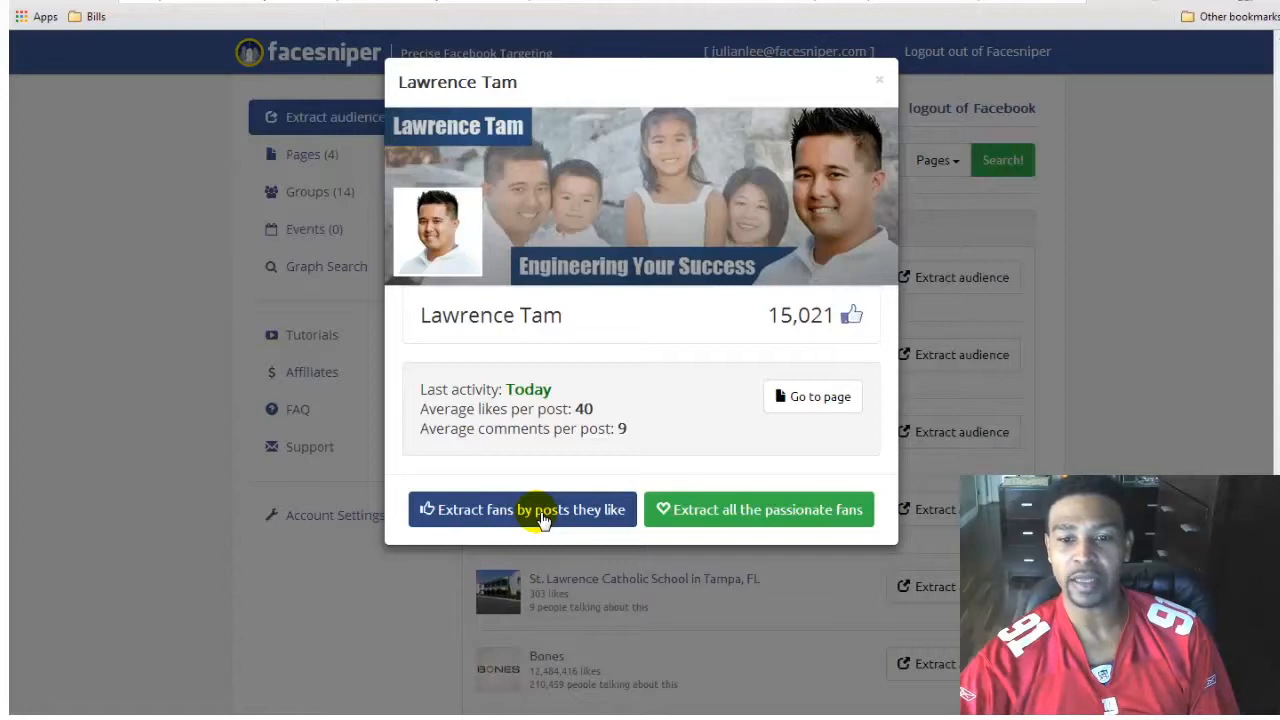
click(718, 514)
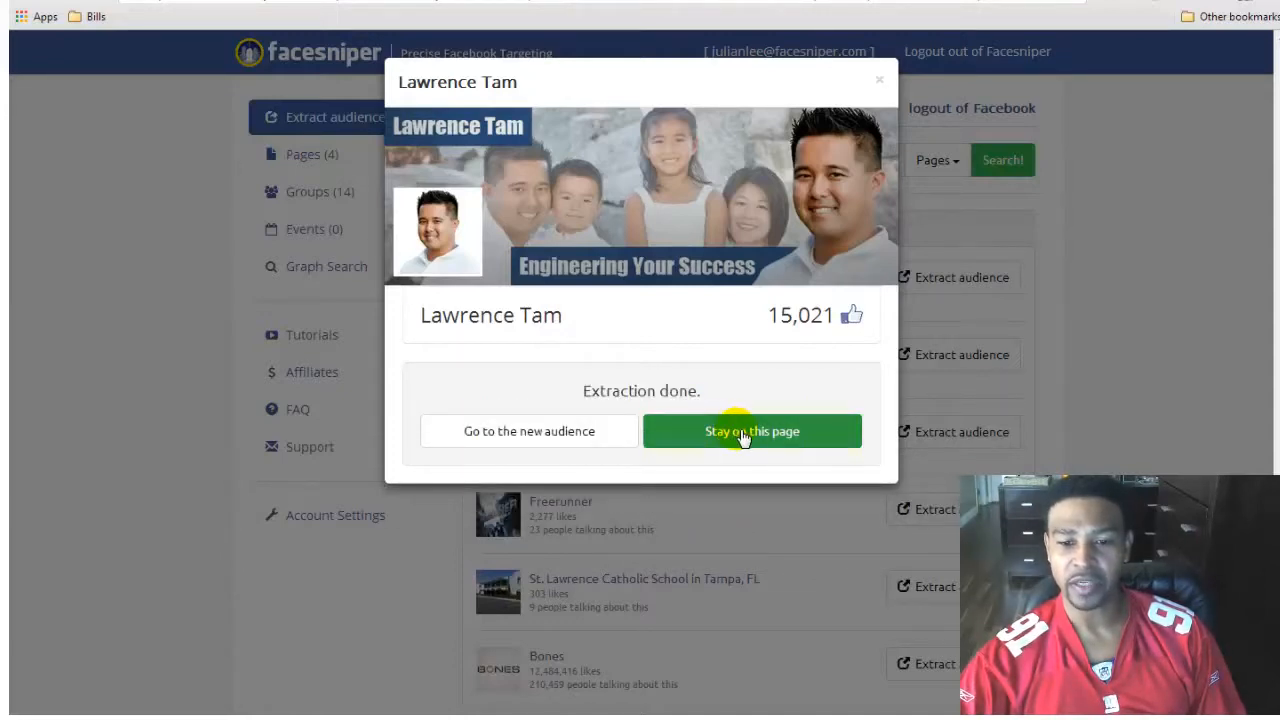
click(740, 433)
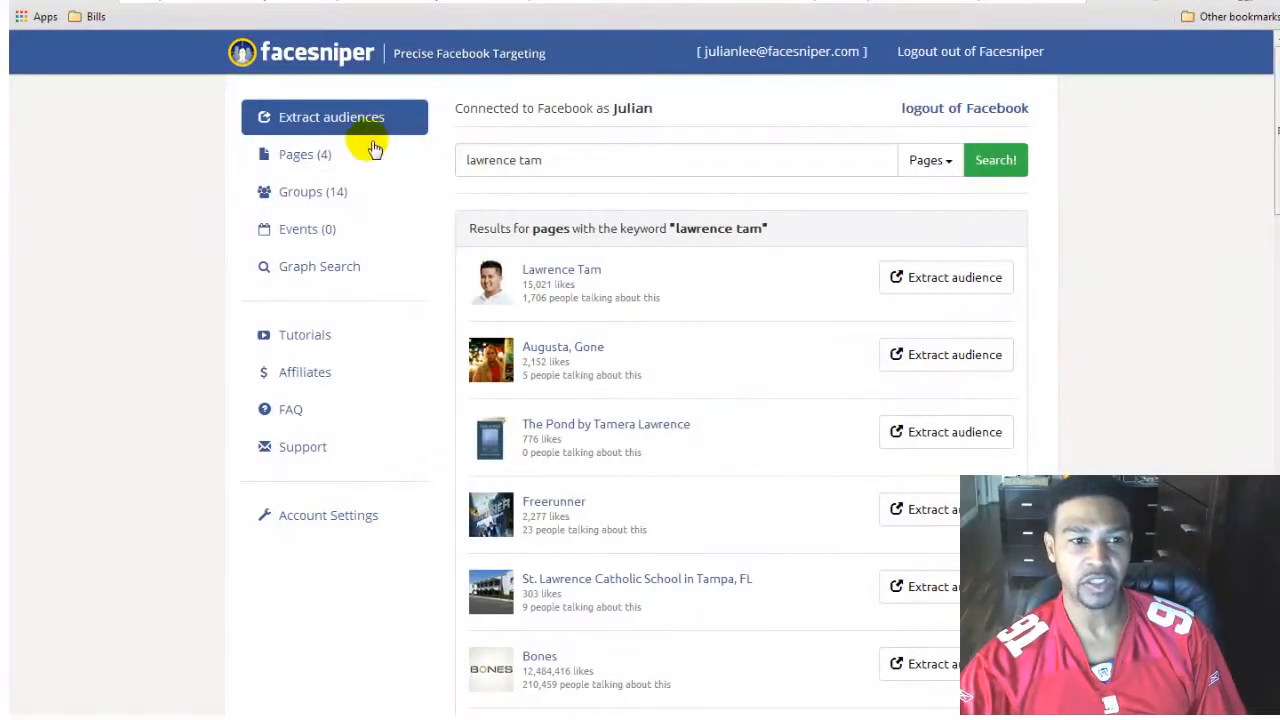
- Open the details of the Lawrence Tam page audience and extract its popular users
click(320, 160)
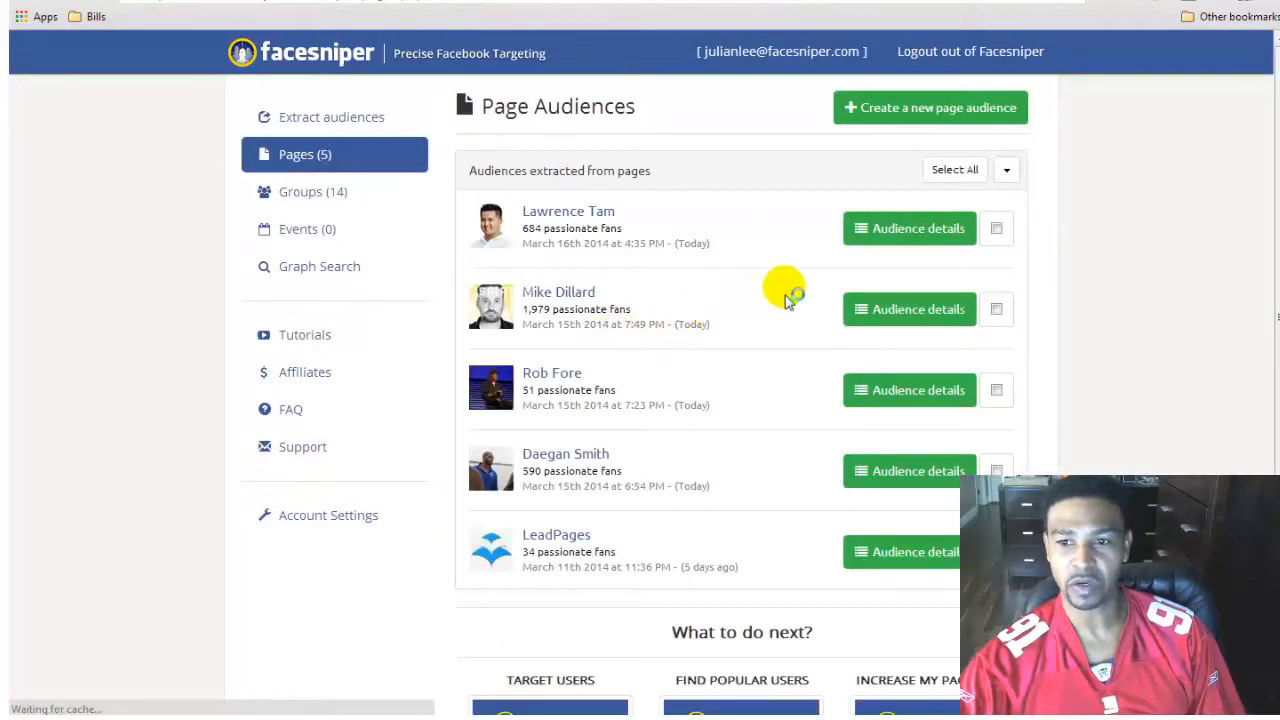
click(891, 240)
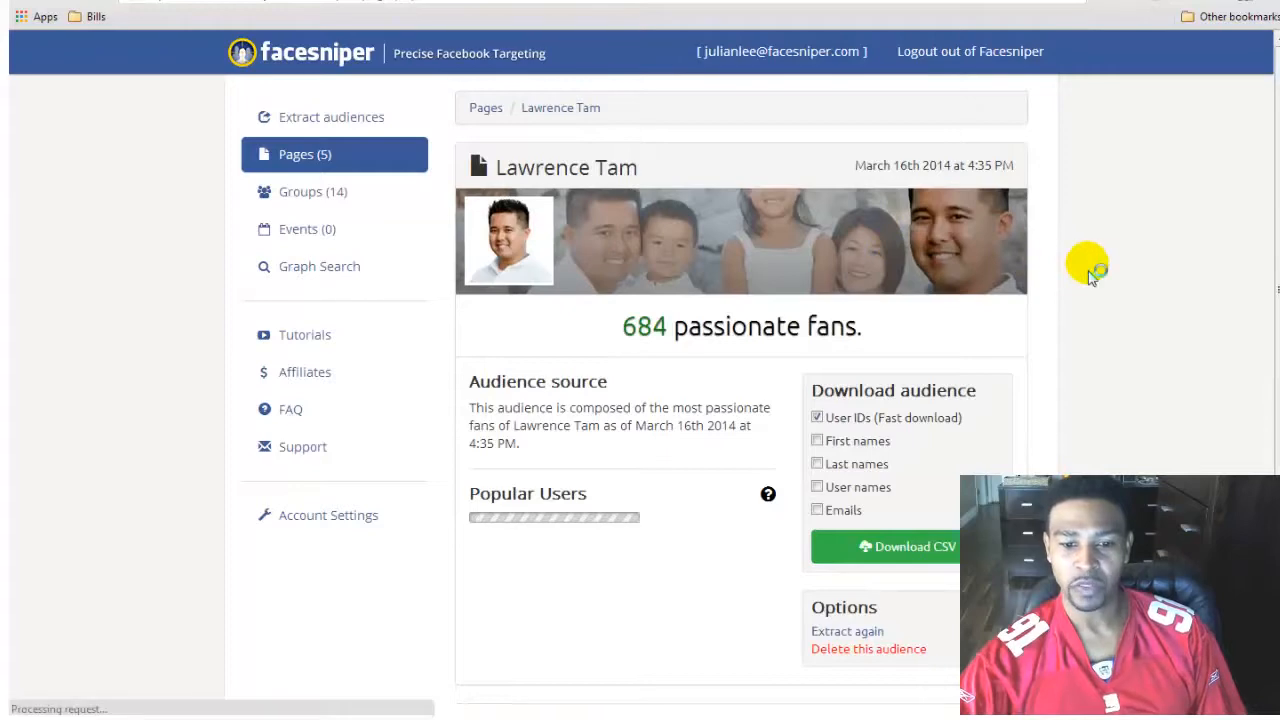
scroll(1088, 265, down, 2)
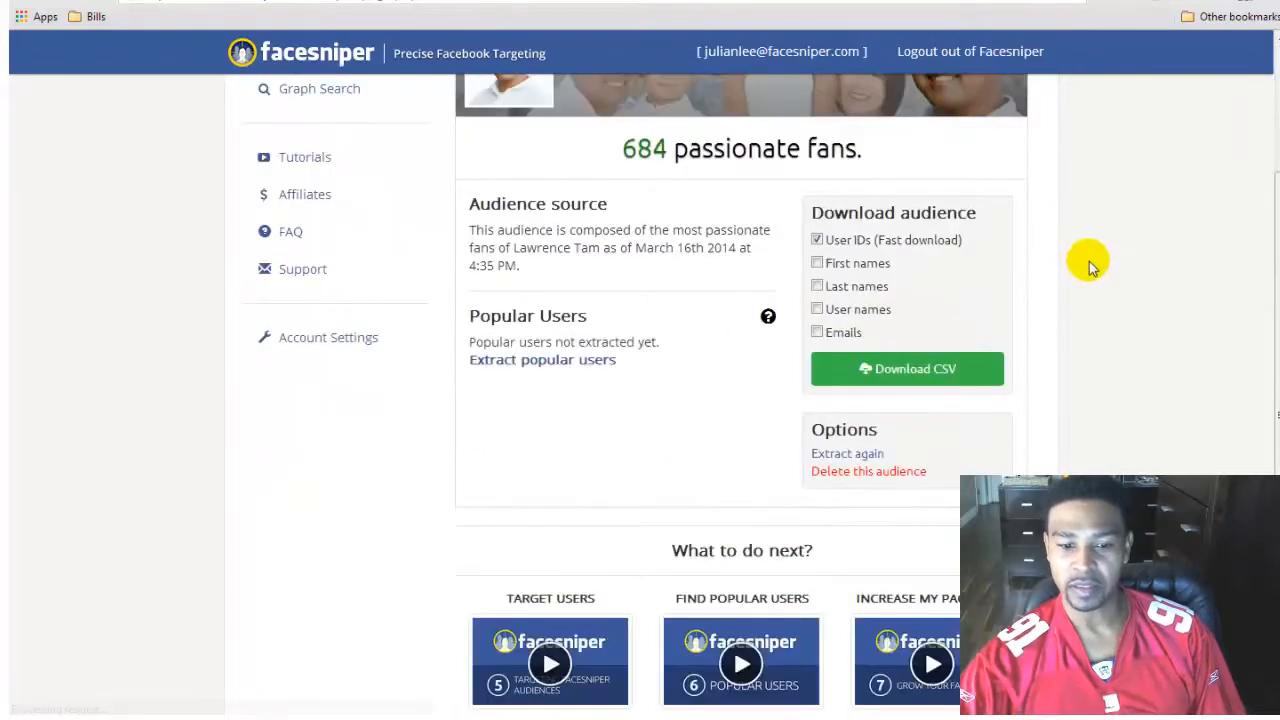
click(538, 362)
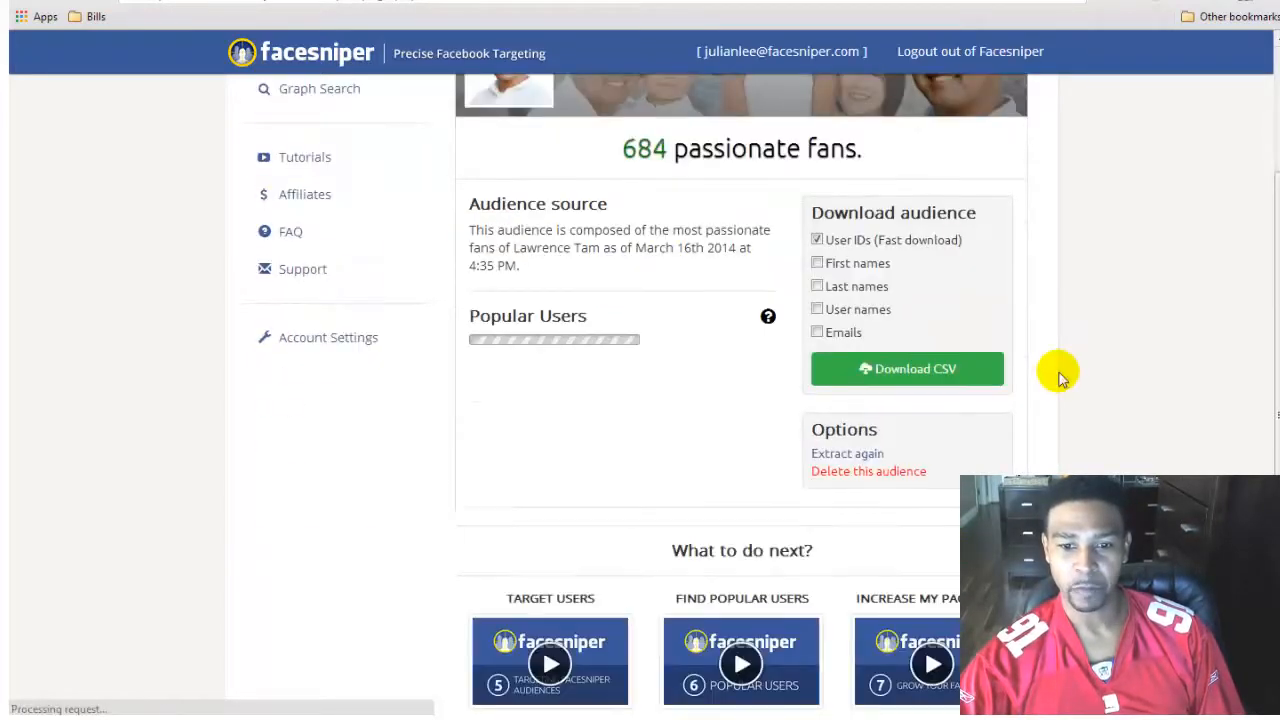
- Expand the popular users list and examine its entries and the CSV download options for both audiences
scroll(1063, 376, down, 1)
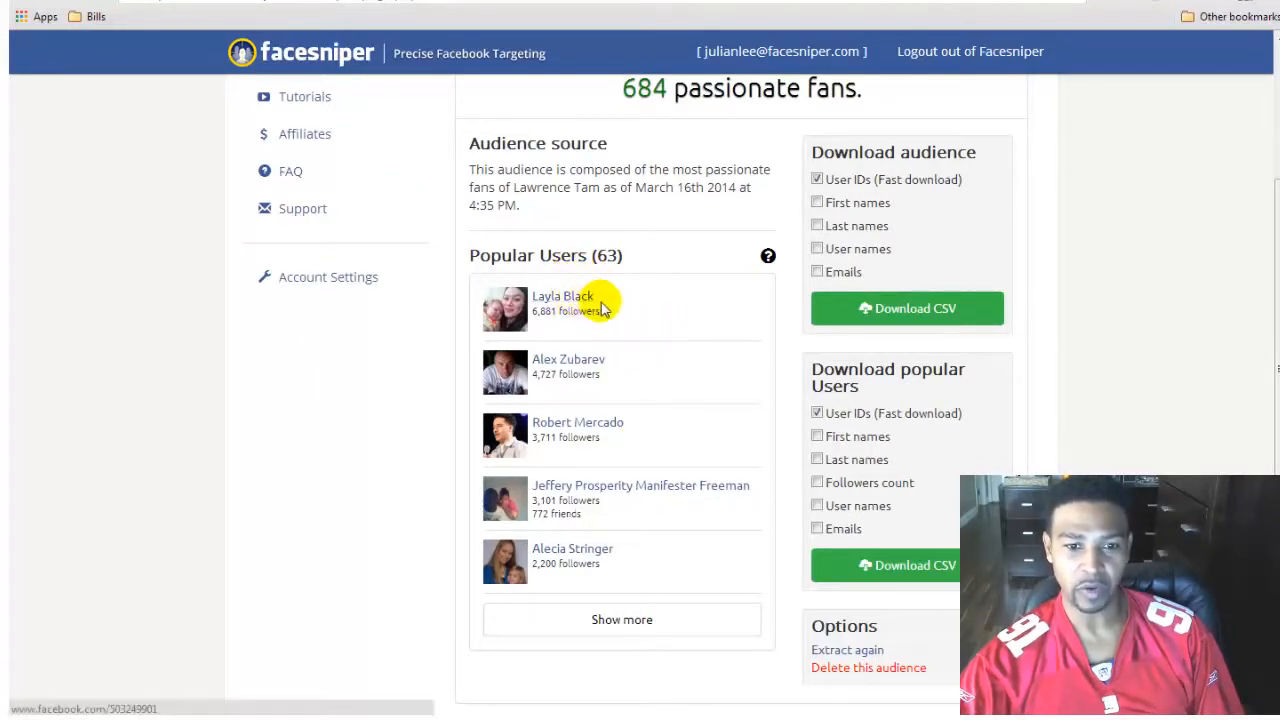
scroll(659, 366, down, 1)
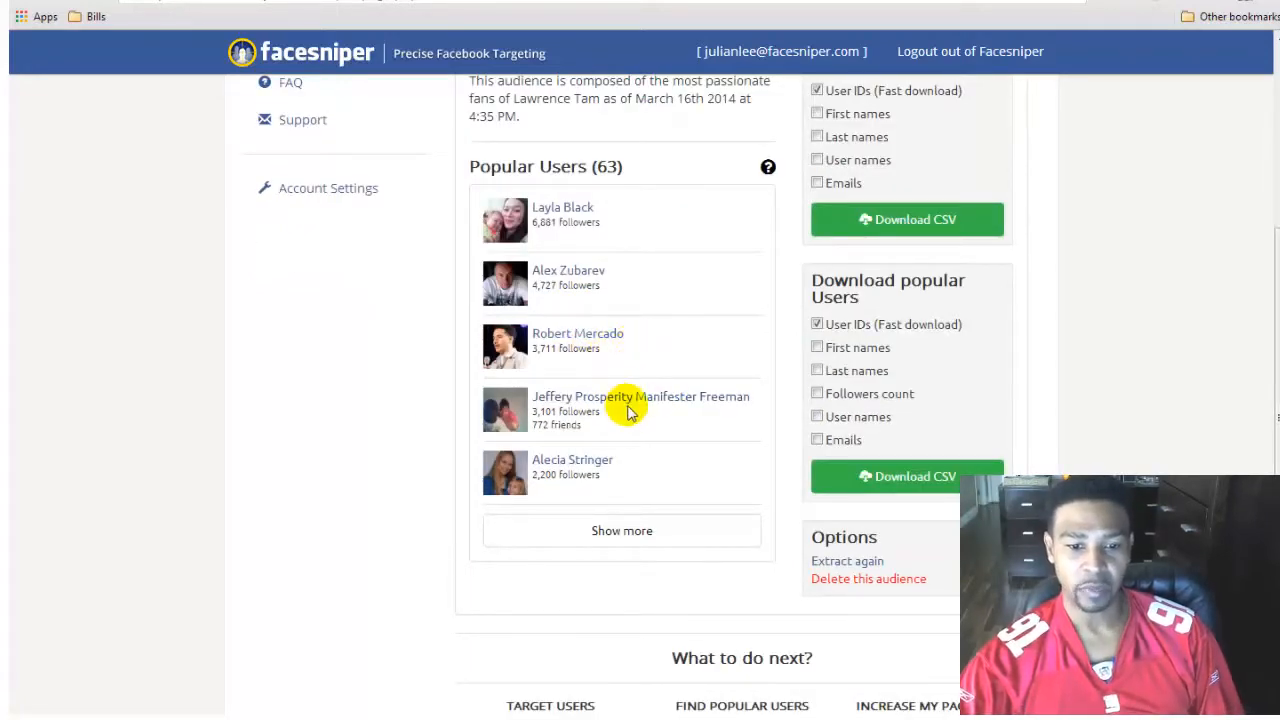
scroll(630, 410, down, 2)
click(623, 364)
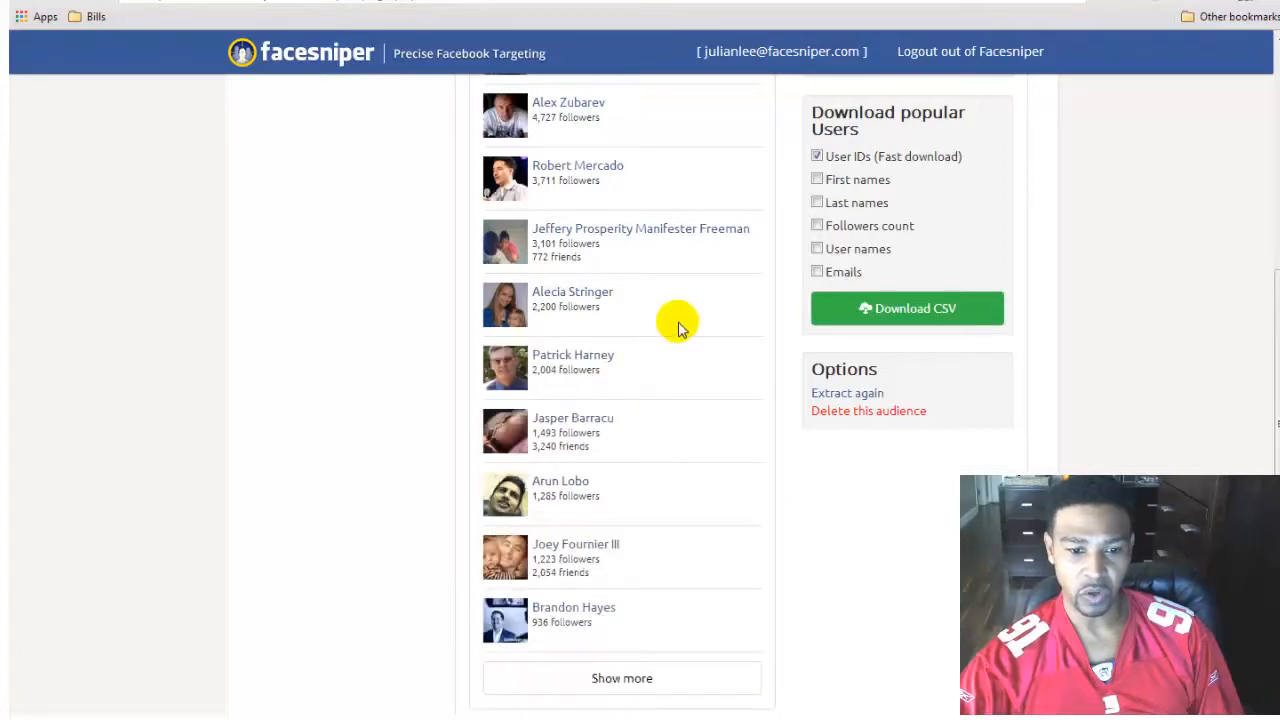
scroll(677, 329, down, 3)
scroll(908, 337, up, 7)
scroll(1080, 357, down, 2)
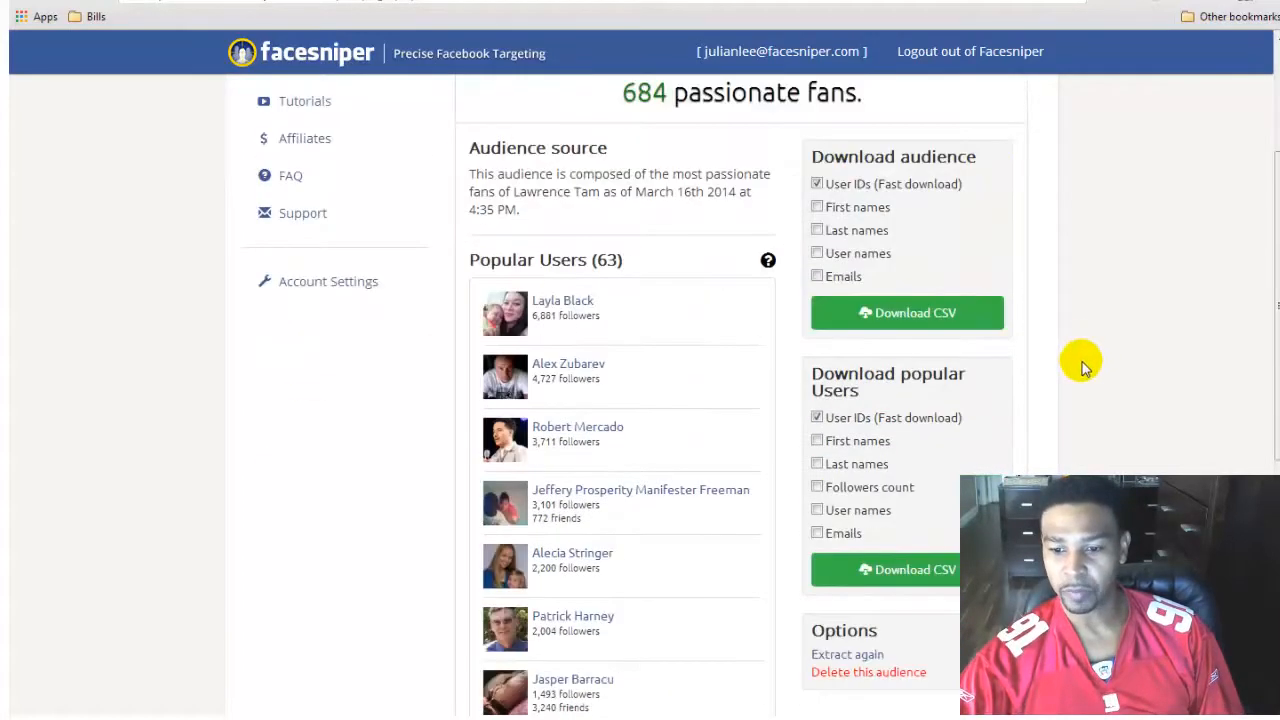
scroll(1085, 367, down, 1)
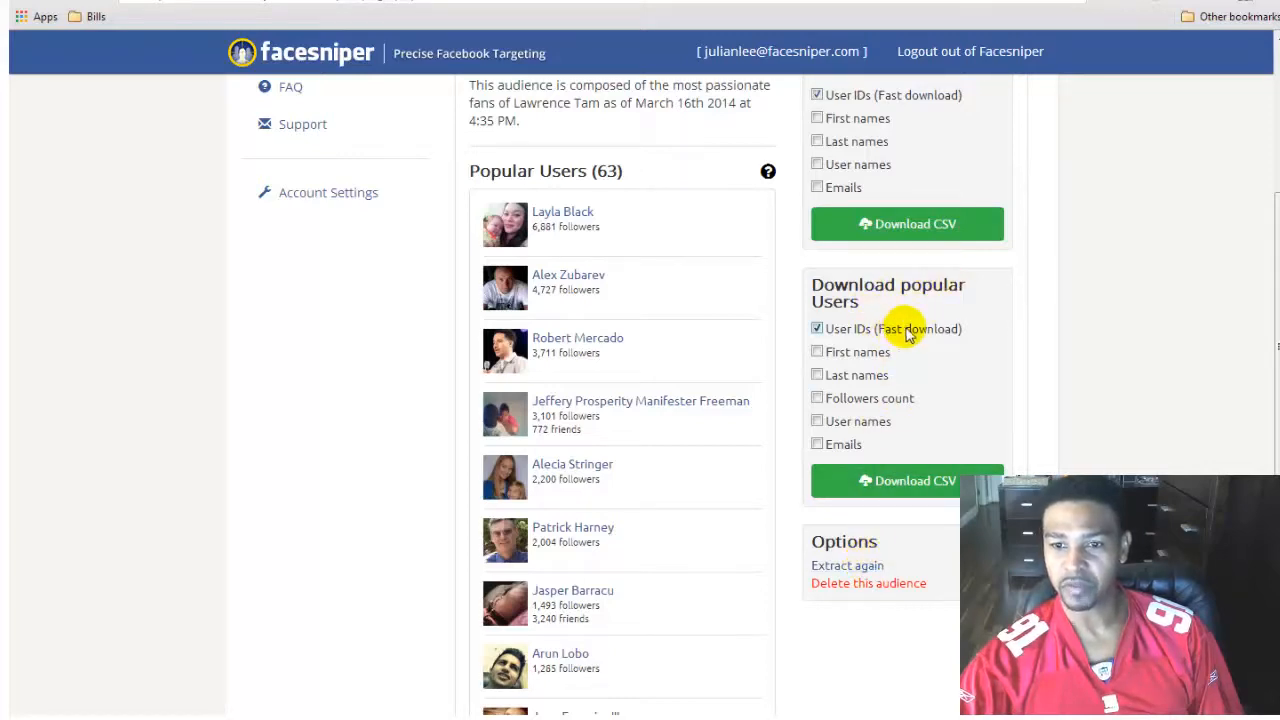
scroll(1030, 311, up, 2)
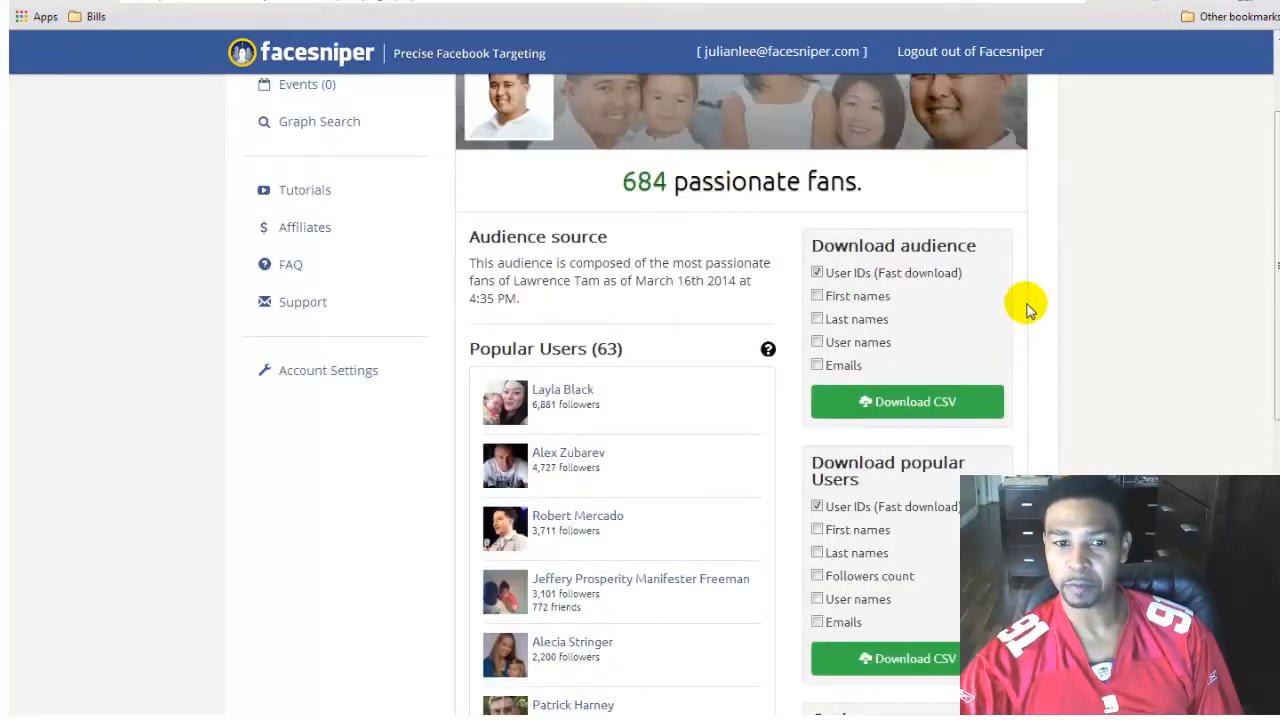
- Download the page audience's user IDs as Lawrence_Tam_audience.csv and save the file to the Desktop
click(911, 404)
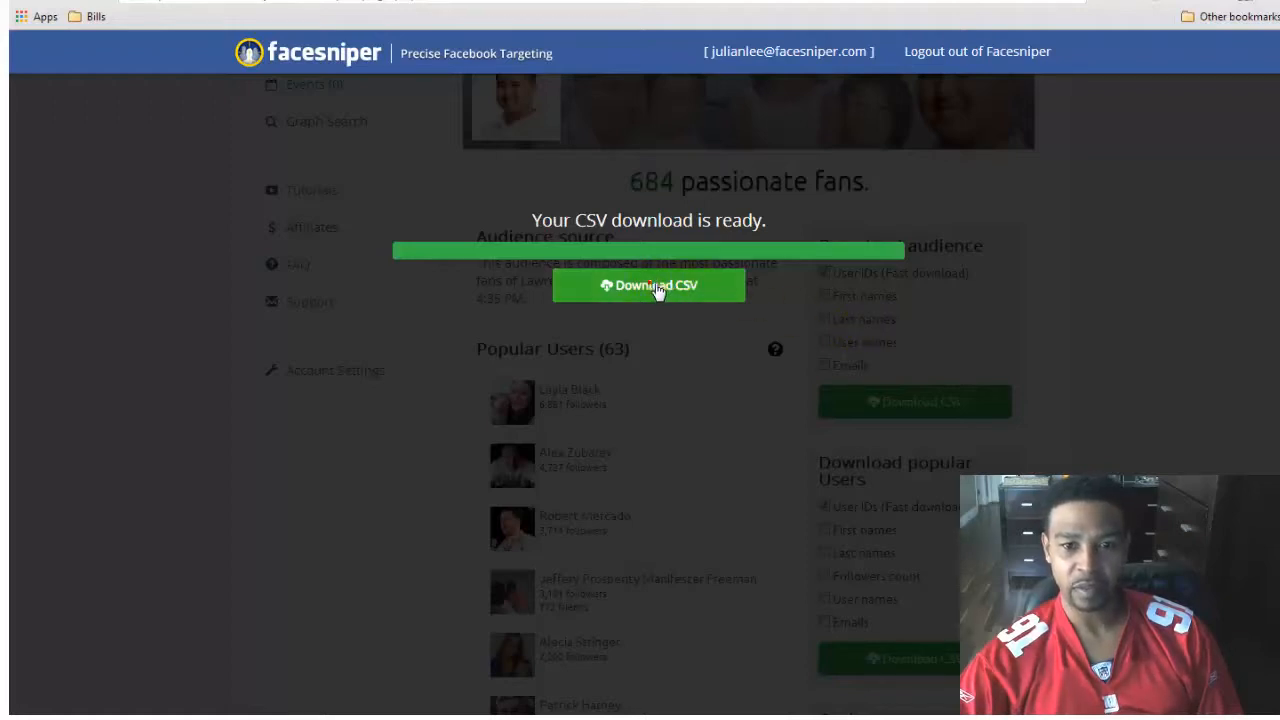
click(686, 305)
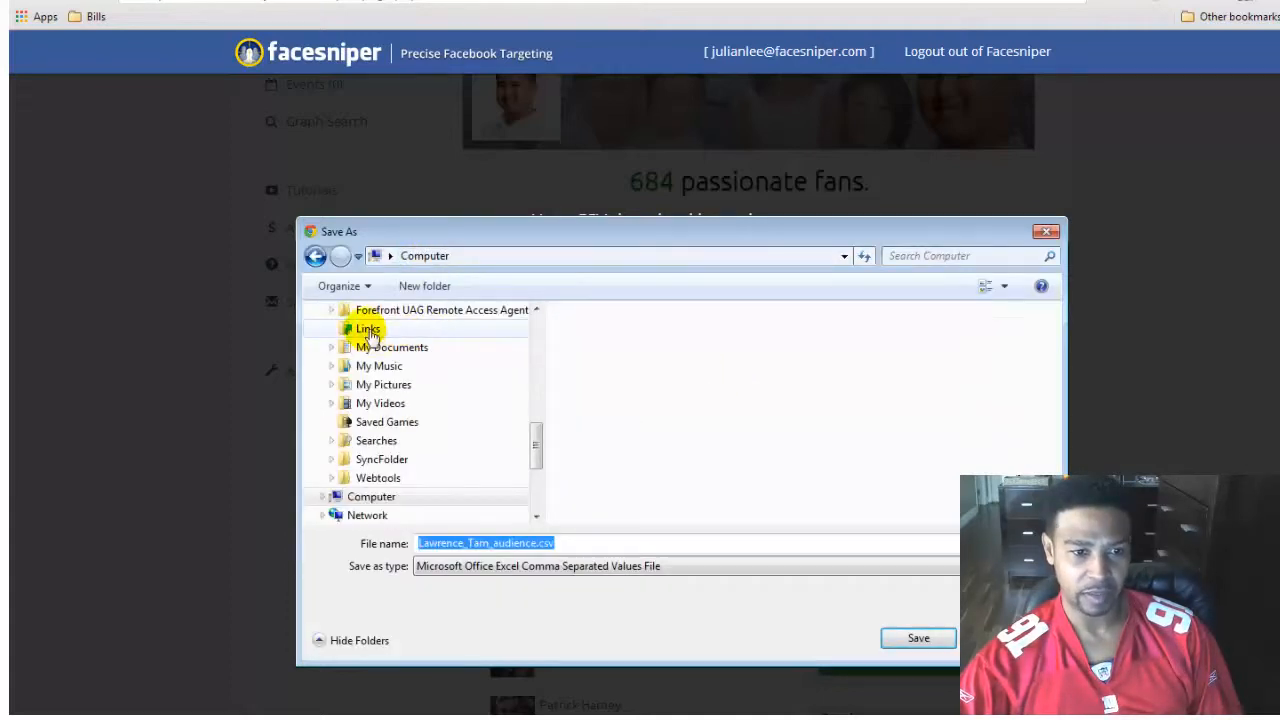
drag(536, 430, 530, 325)
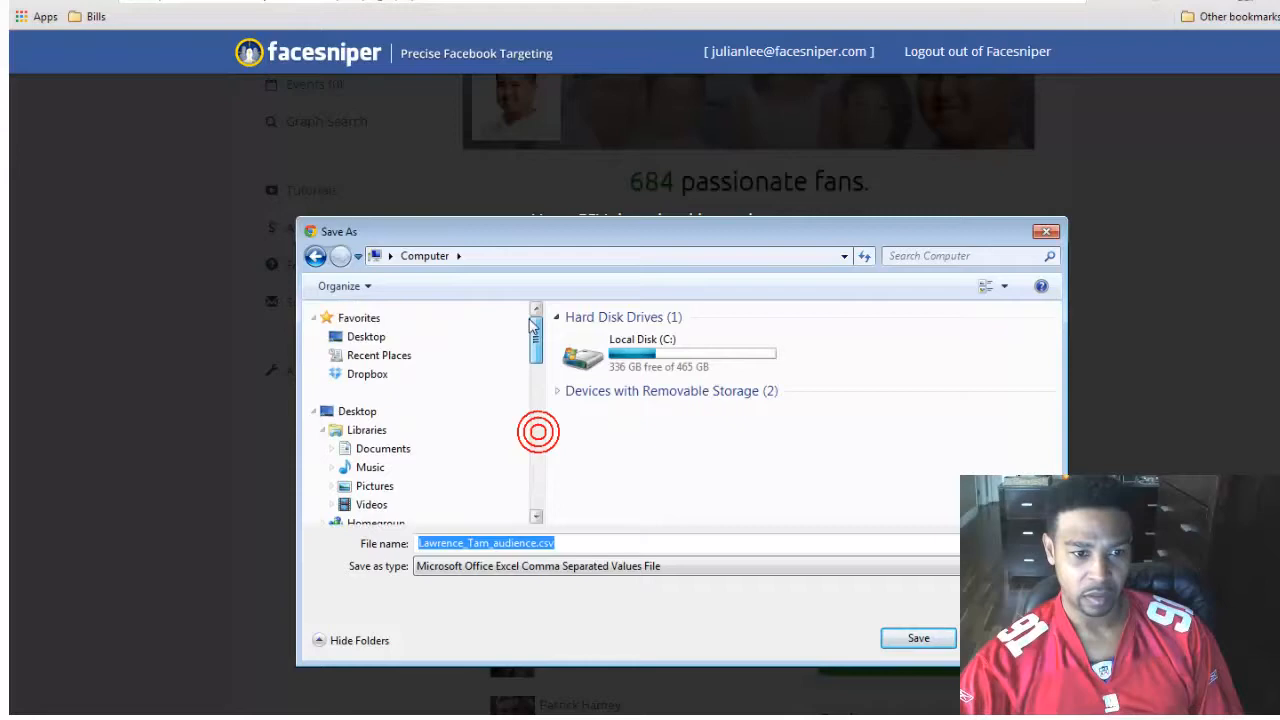
click(366, 336)
click(918, 639)
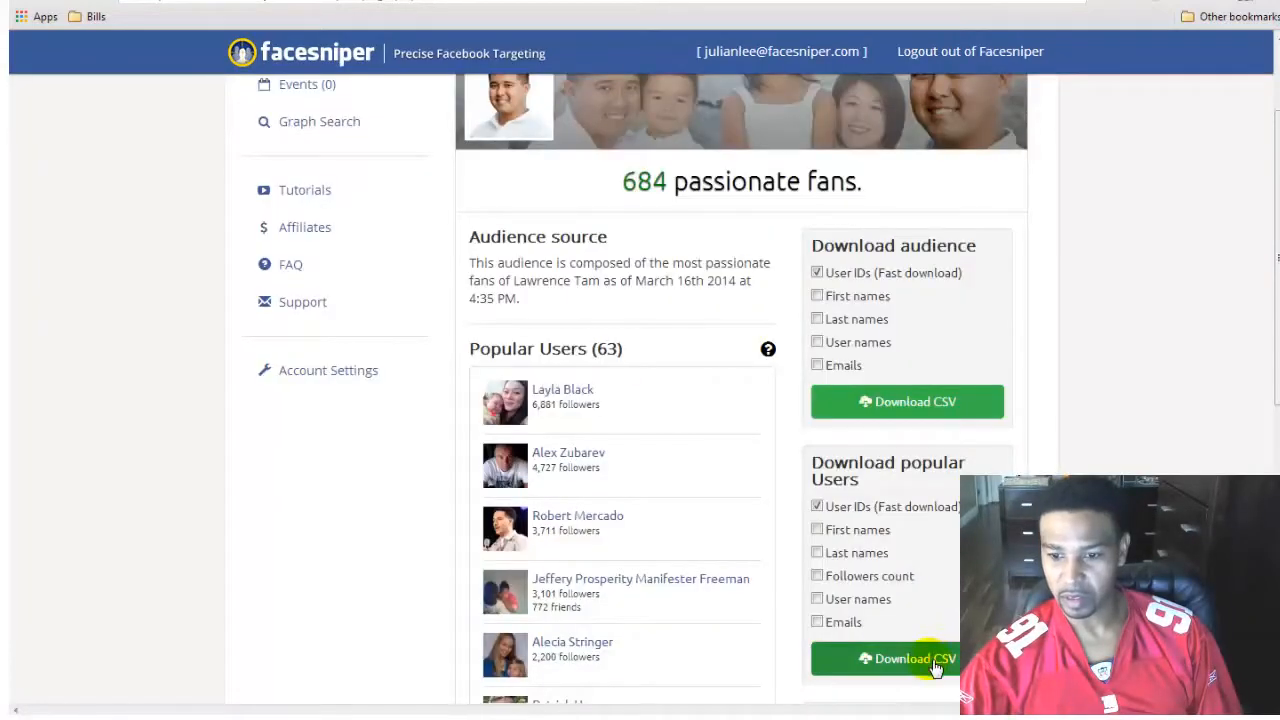
- Download the popular users' IDs as Lawrence_Tam_popular_users.csv to the Desktop and dismiss the download overlay
click(927, 660)
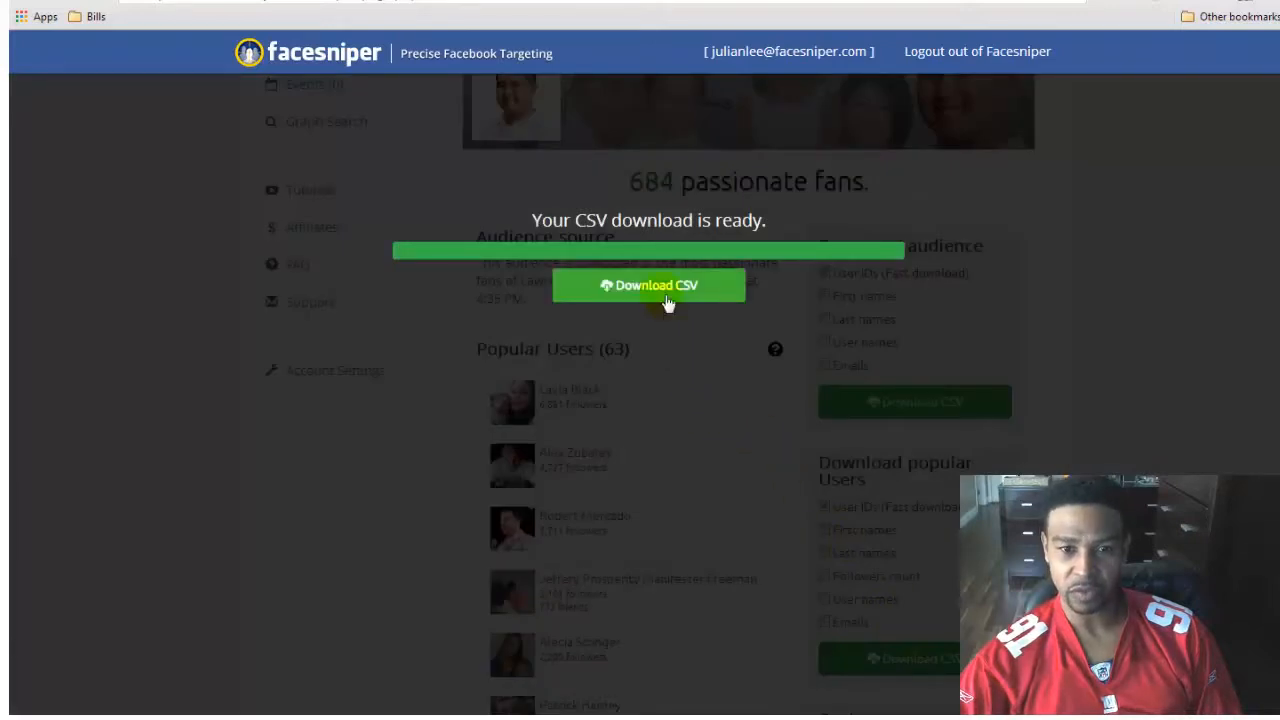
click(657, 287)
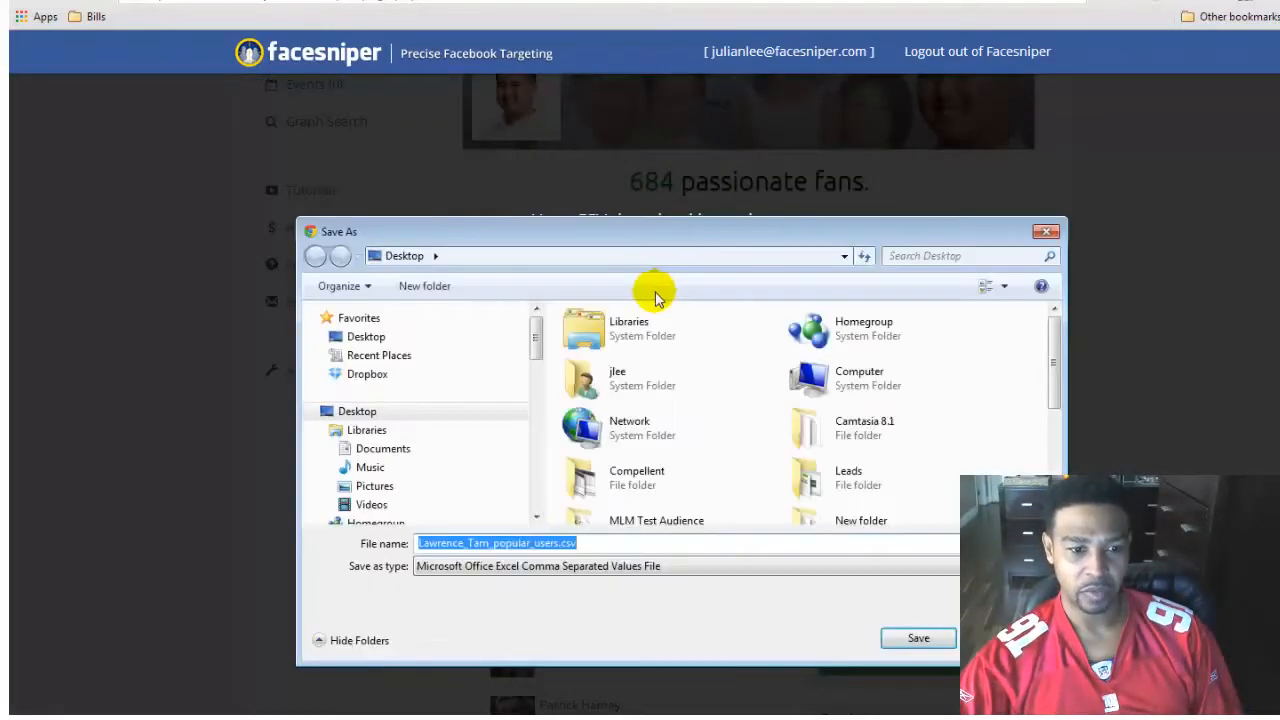
click(918, 639)
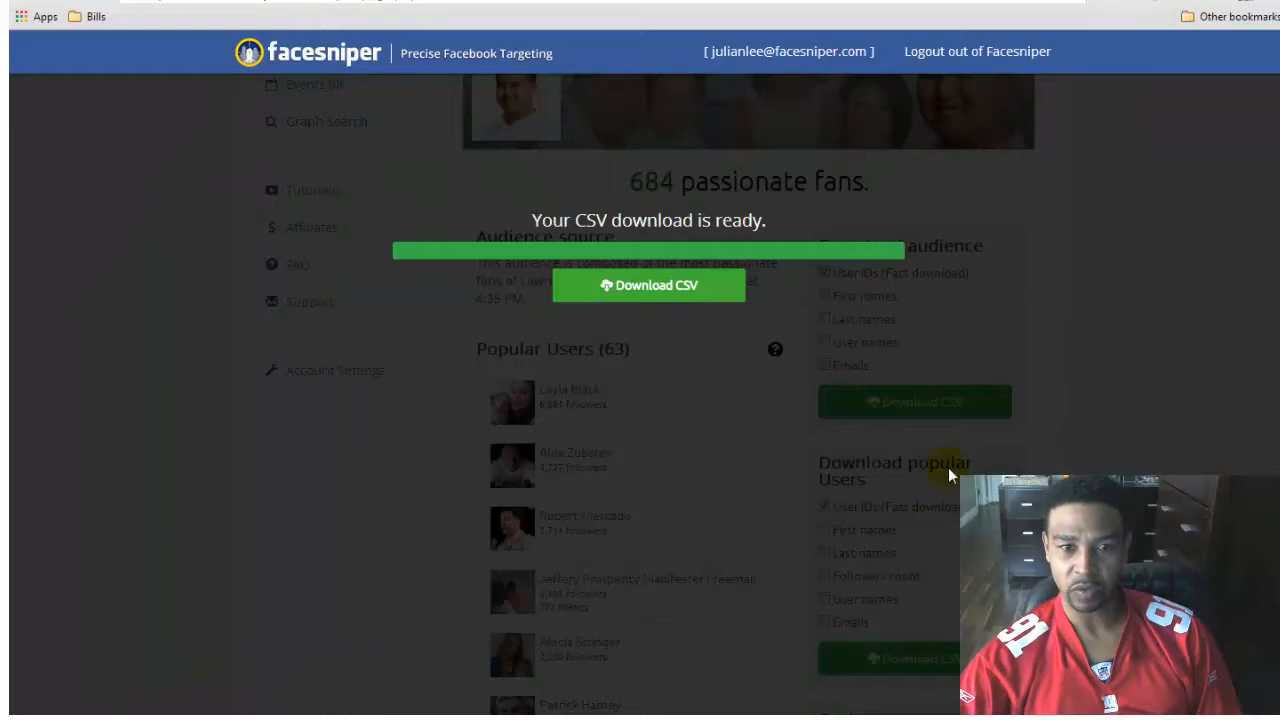
click(1049, 389)
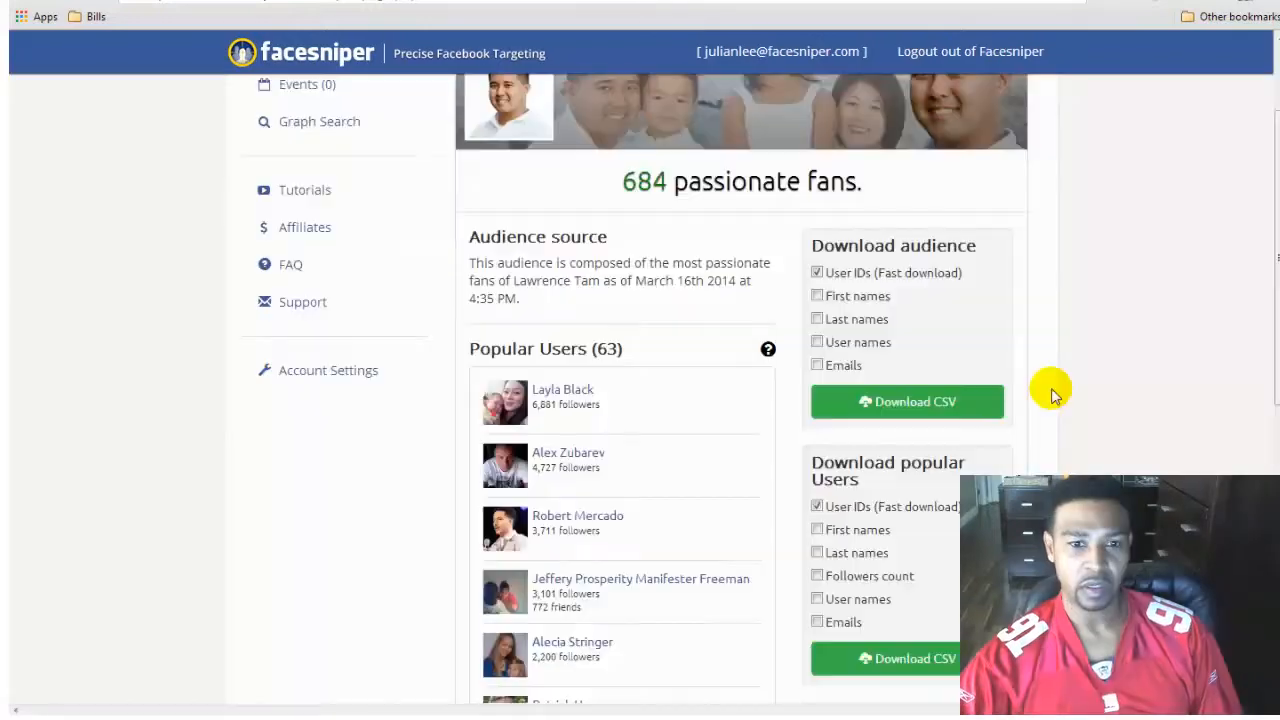
- Review the Graph Search audience of people who follow Mike Dillard and like Think and Grow Rich, then return to the audience list
scroll(1068, 385, up, 1)
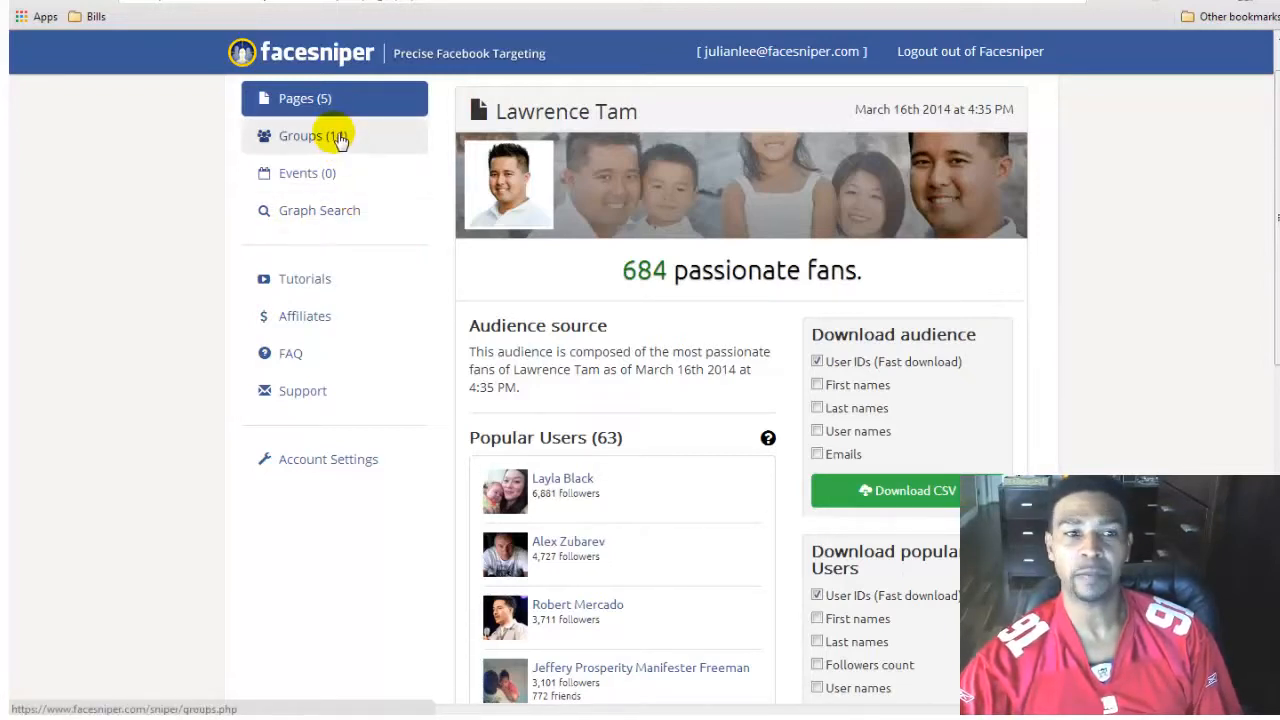
click(333, 218)
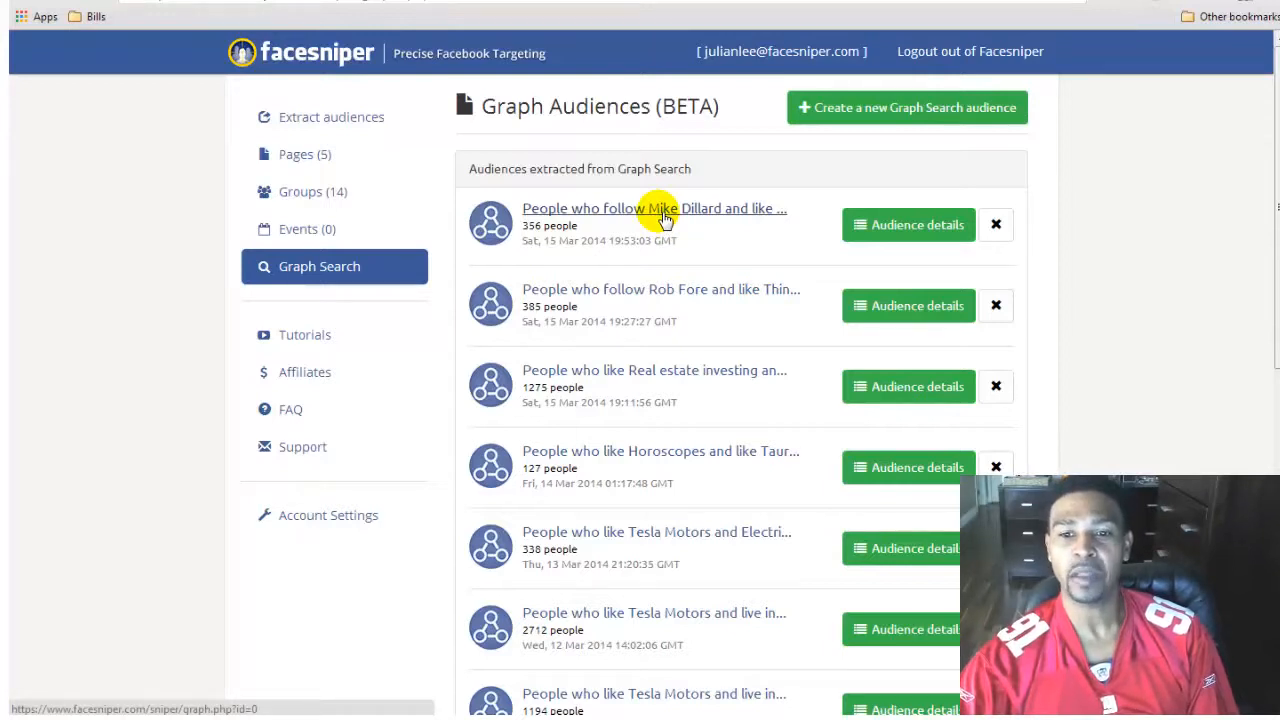
click(885, 222)
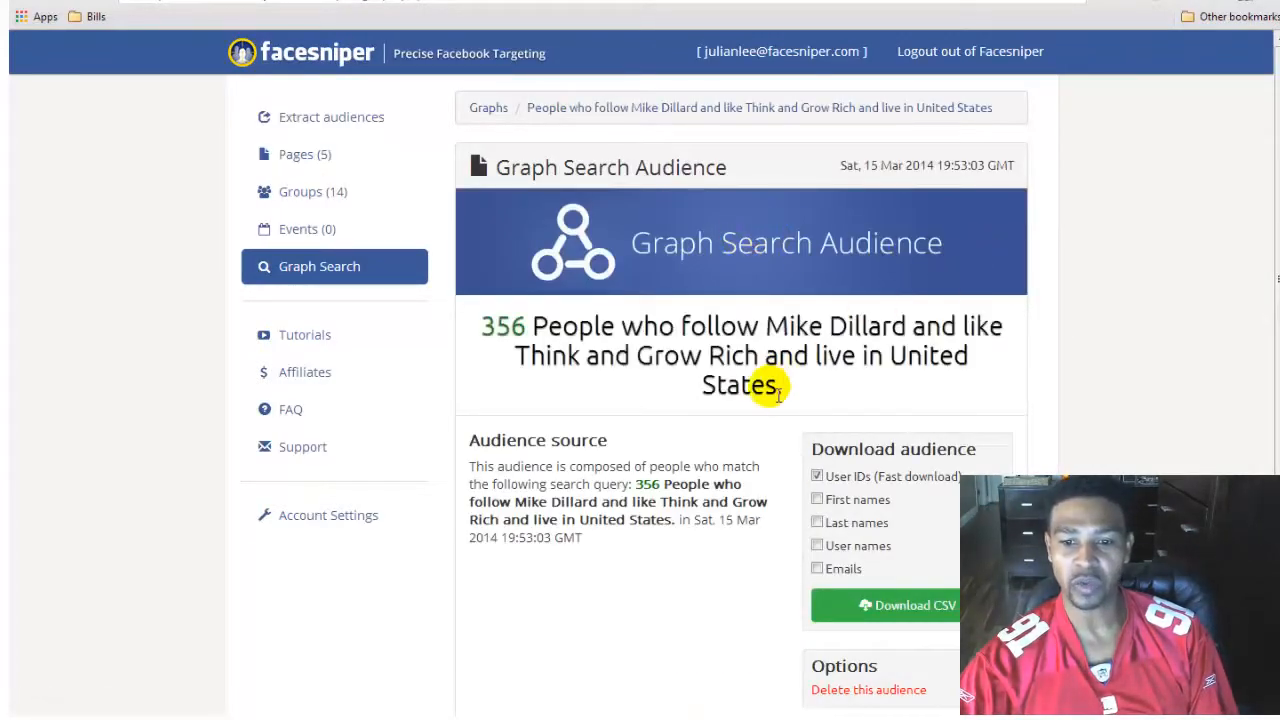
drag(785, 388, 702, 356)
click(702, 354)
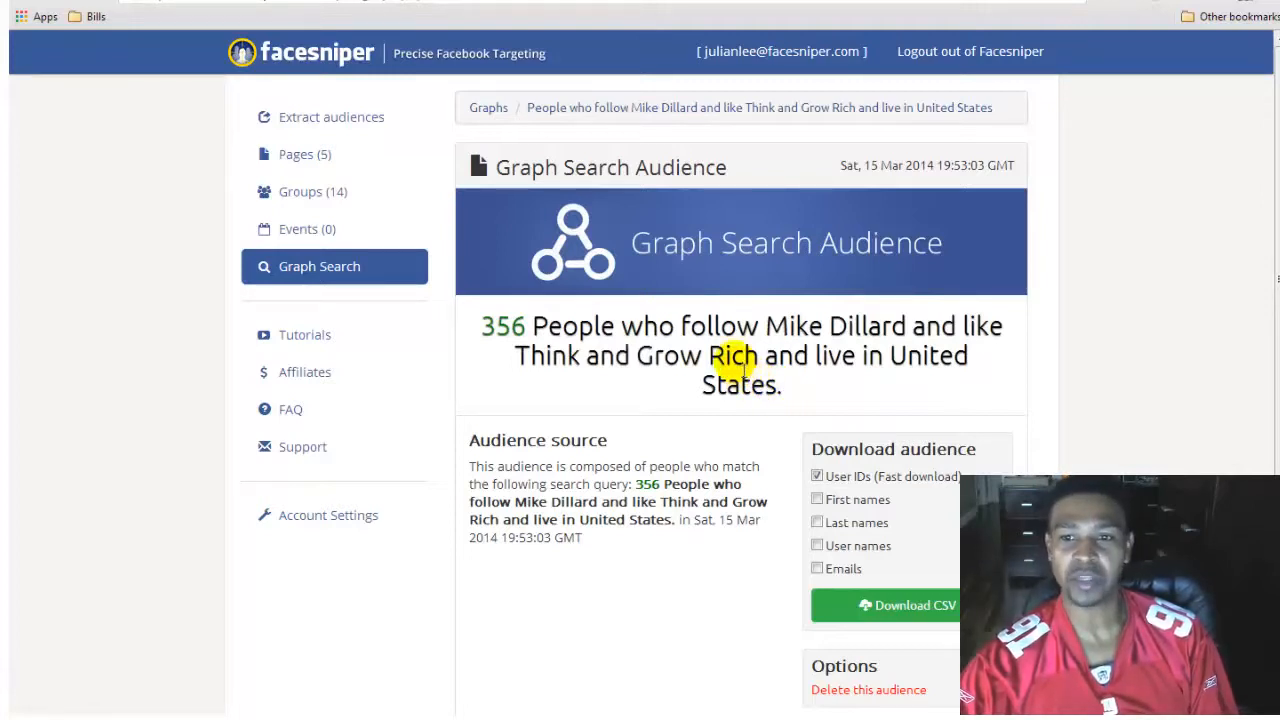
click(343, 268)
click(345, 272)
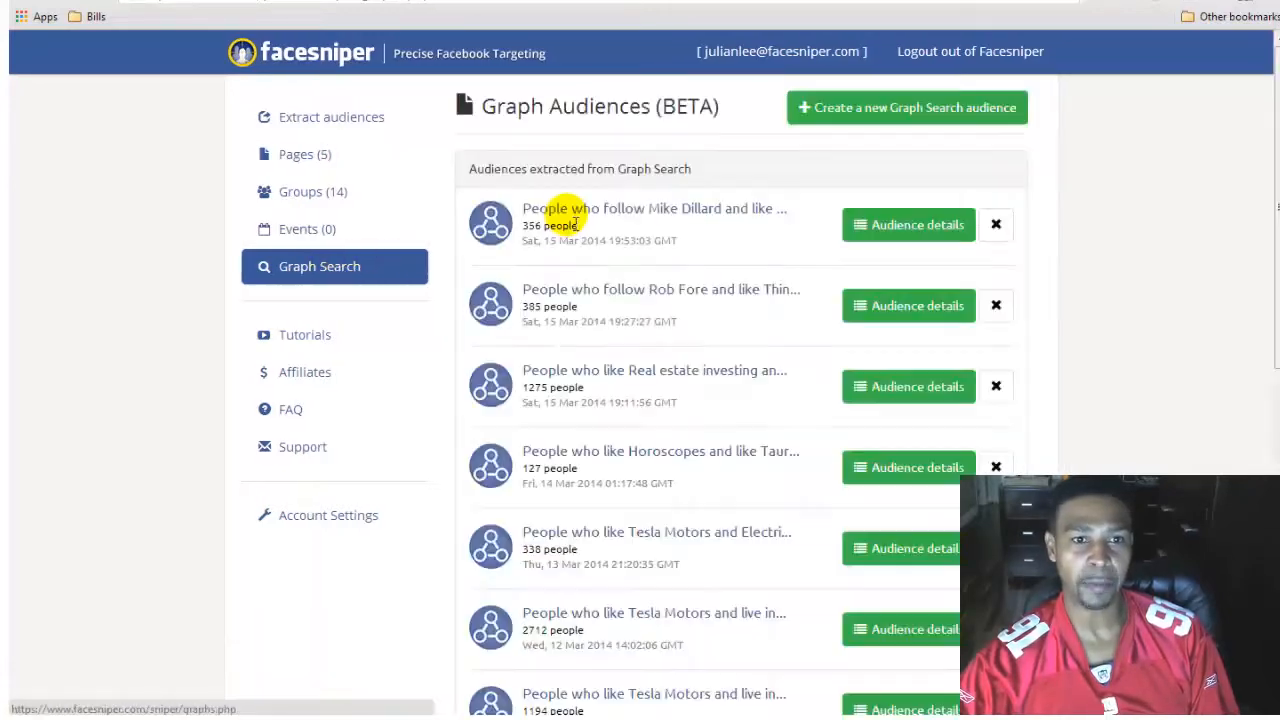
- Start a new Graph Search audience and enter the query "people who follow lawrence tam" in Facebook's search
click(869, 108)
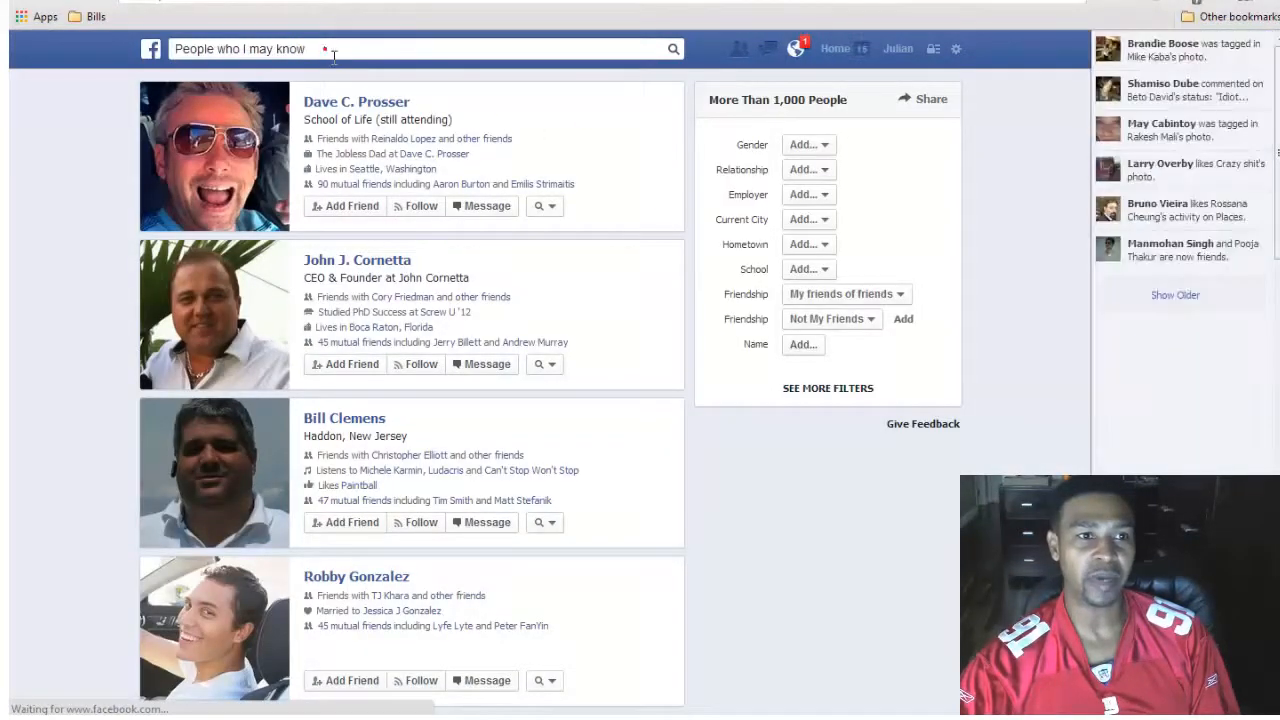
click(320, 55)
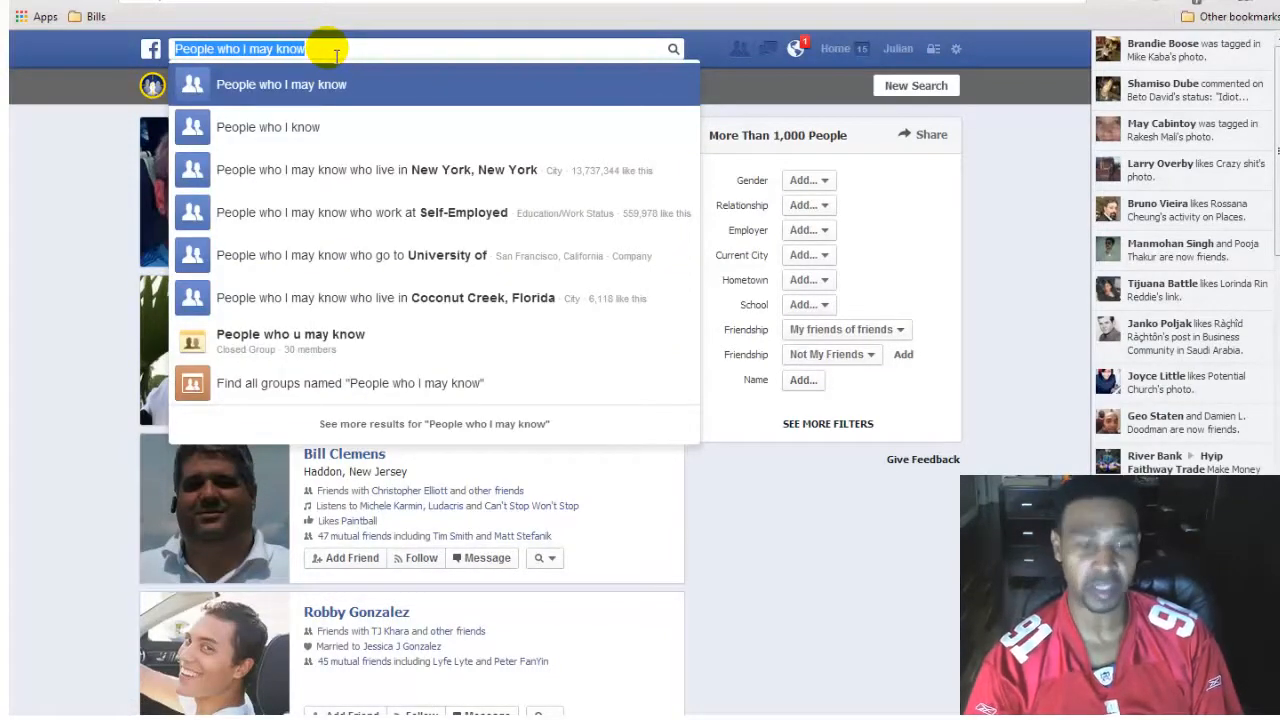
text(peopl)
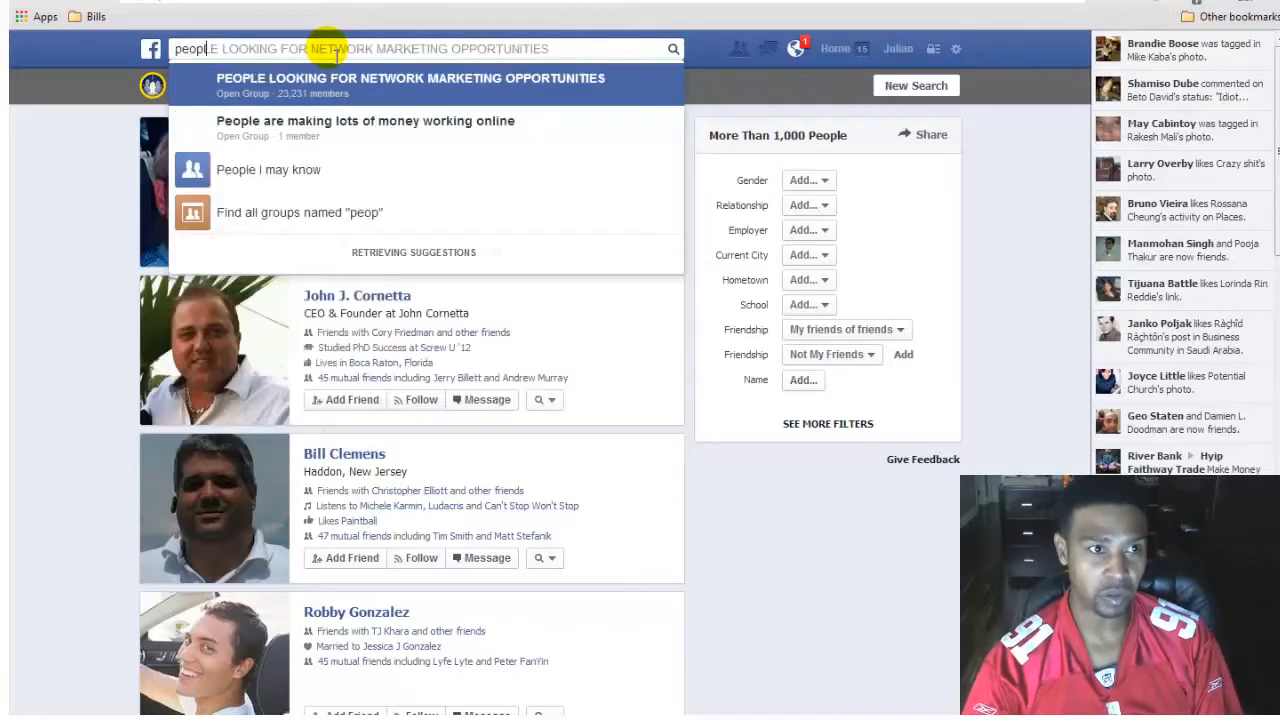
text(e who )
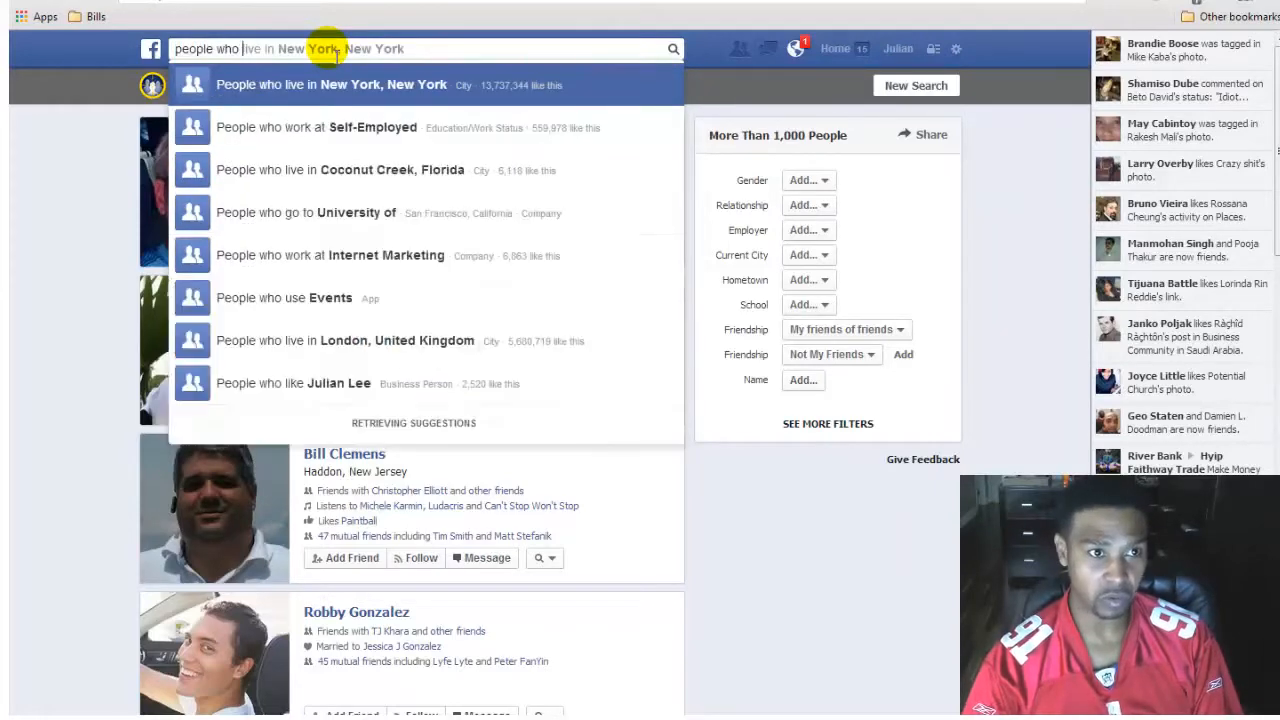
text(folo)
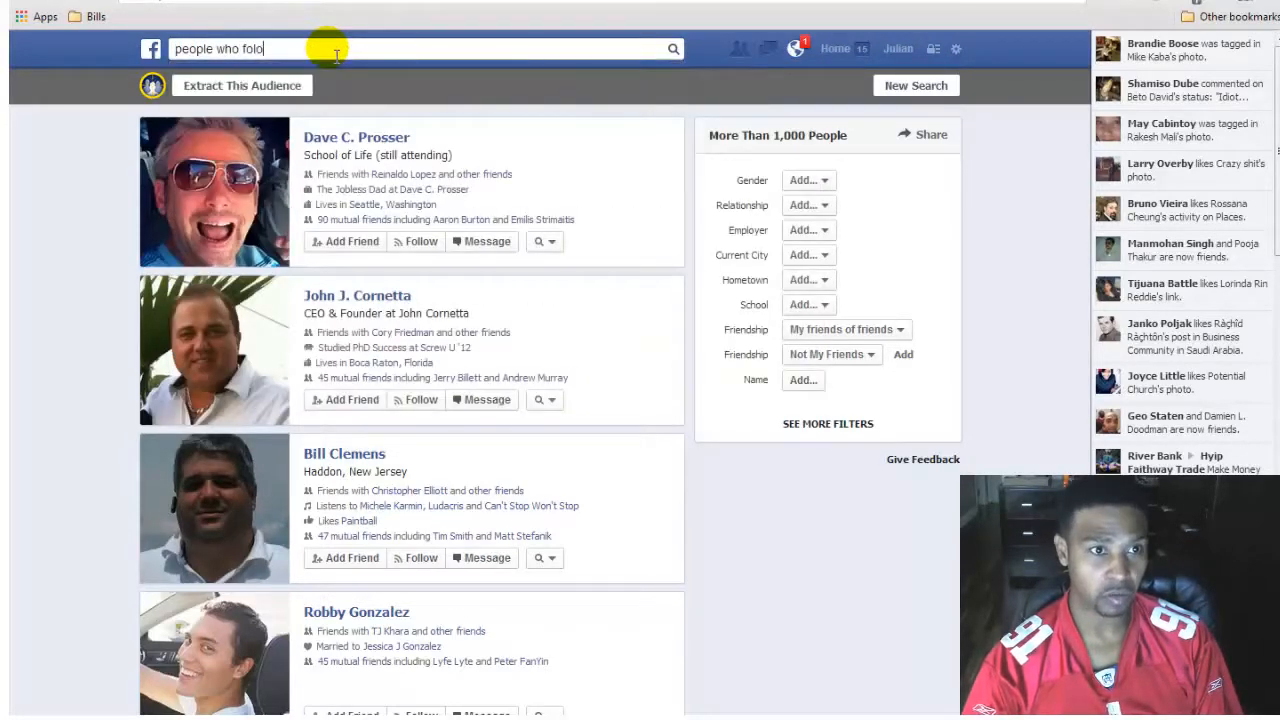
key(BackSpace)
key(BackSpace)
text(llow law)
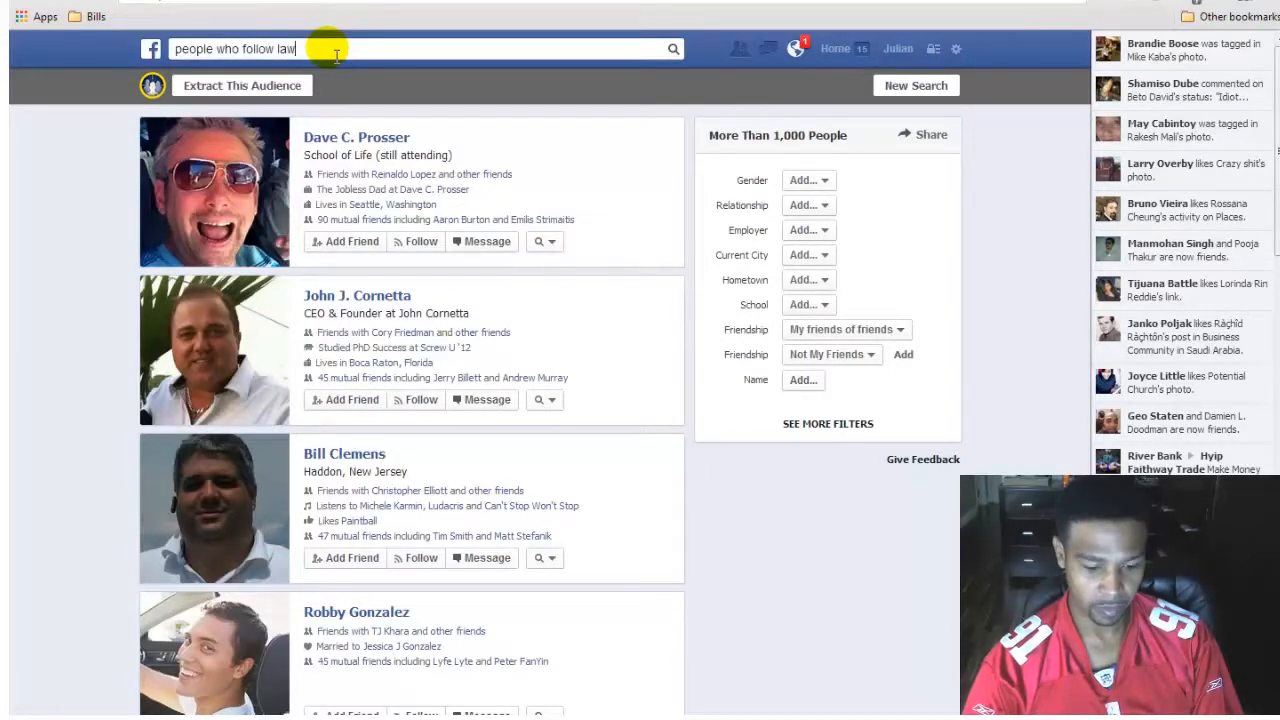
text(rence tam)
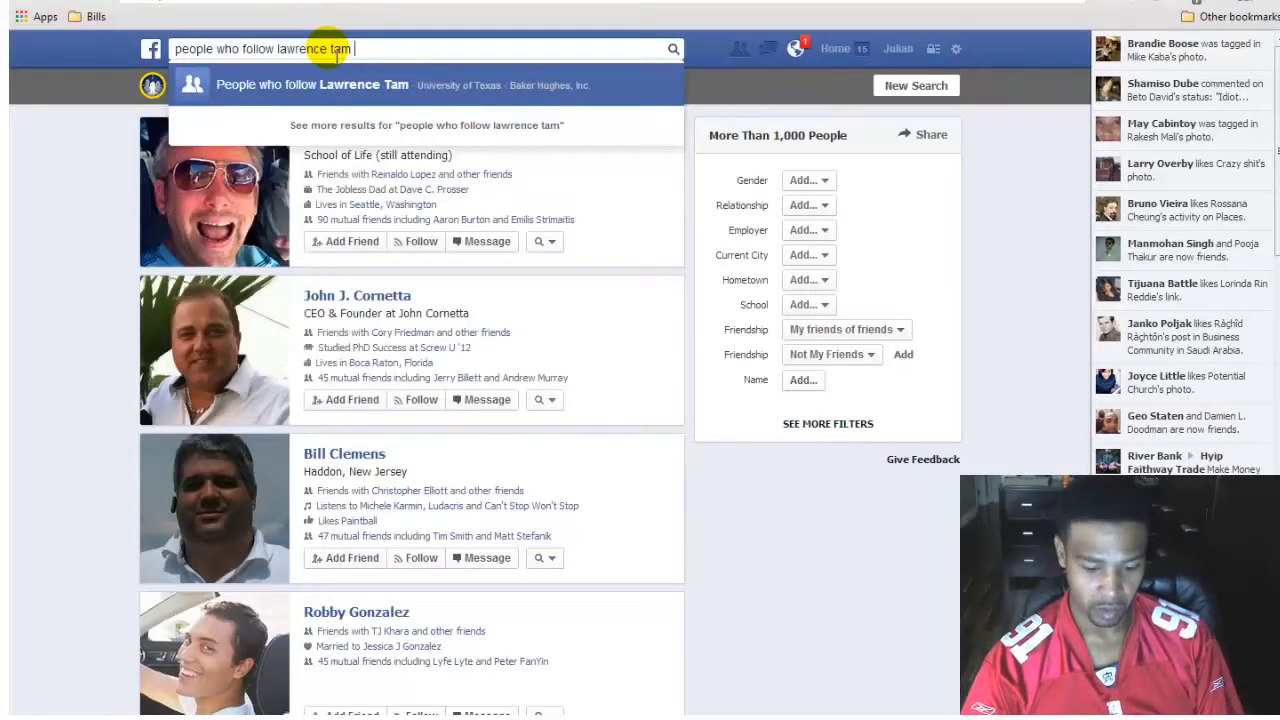
- Extend the search query with the condition "and like Rich Dad Poor Dad"
text( and like )
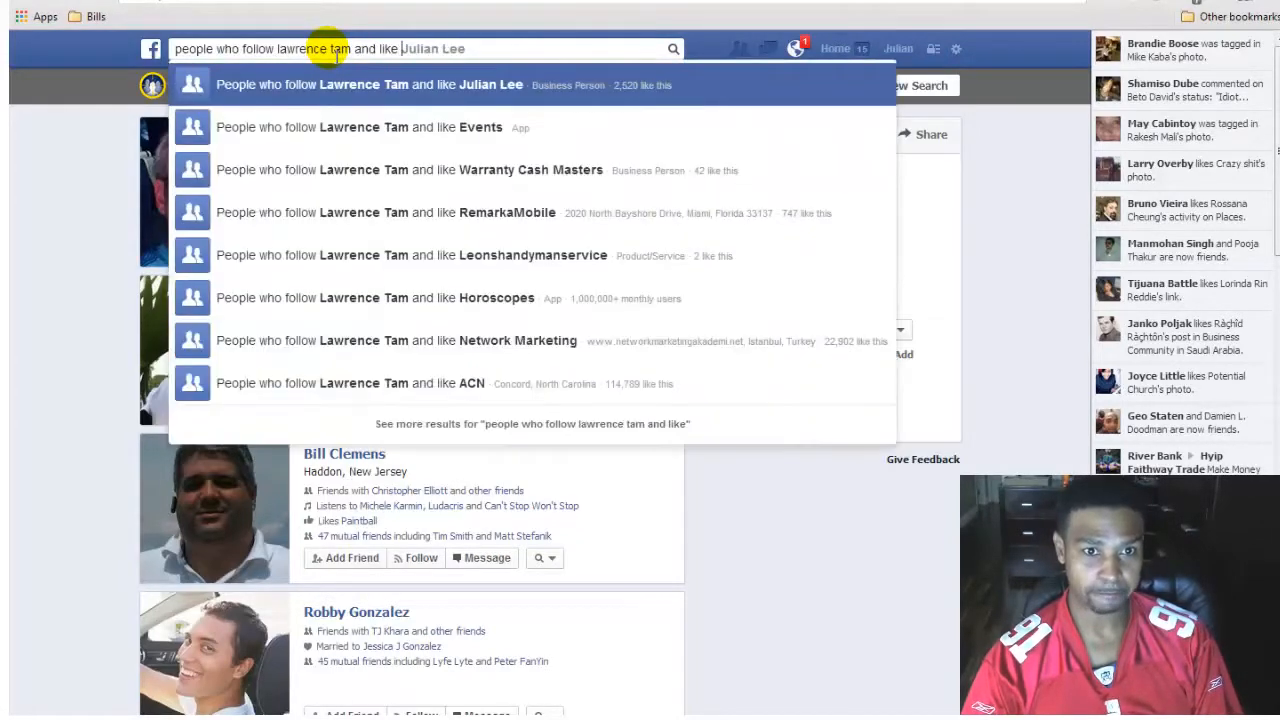
text(r)
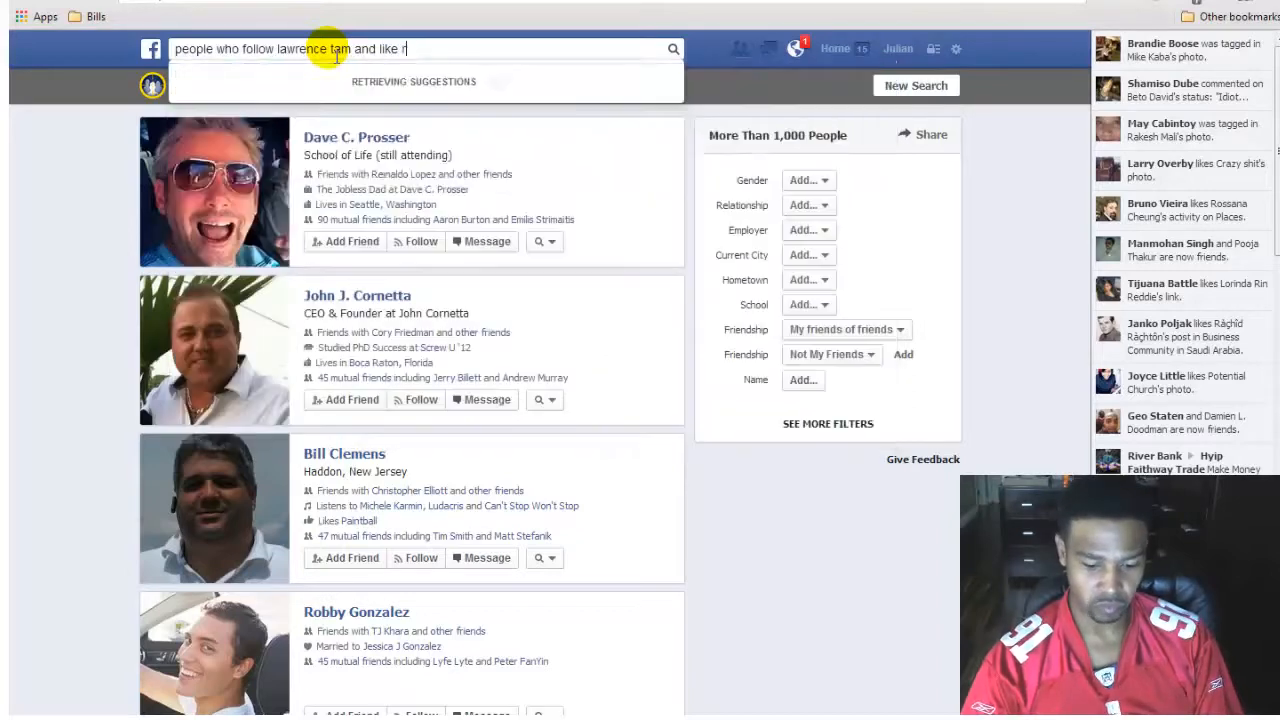
text(ich dad po)
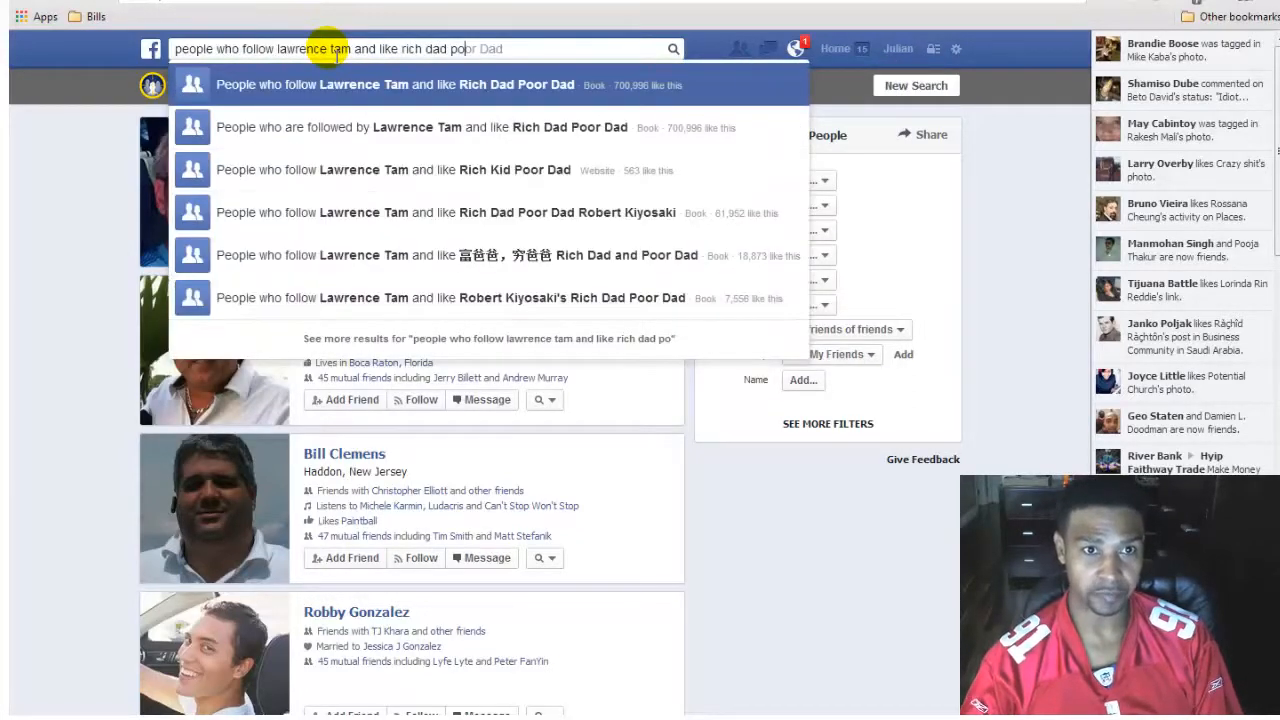
key(Tab)
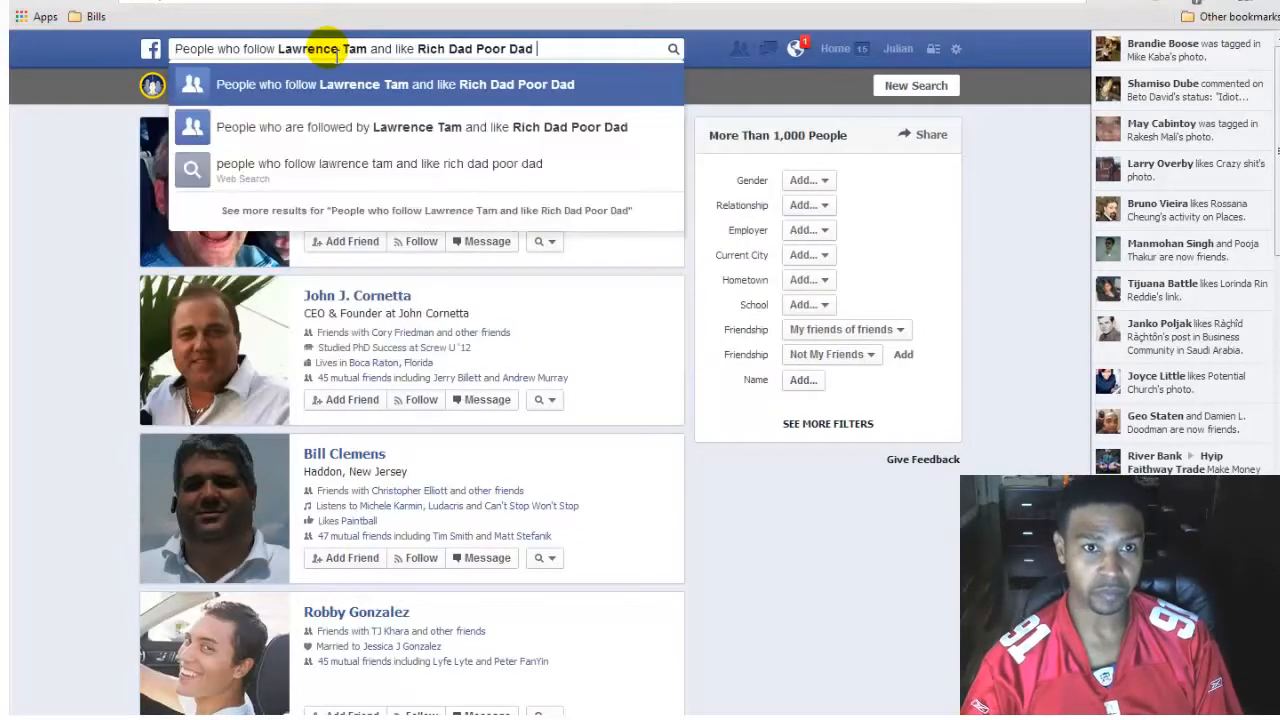
- Restrict the query to people who live in the United States and run the search
text(and )
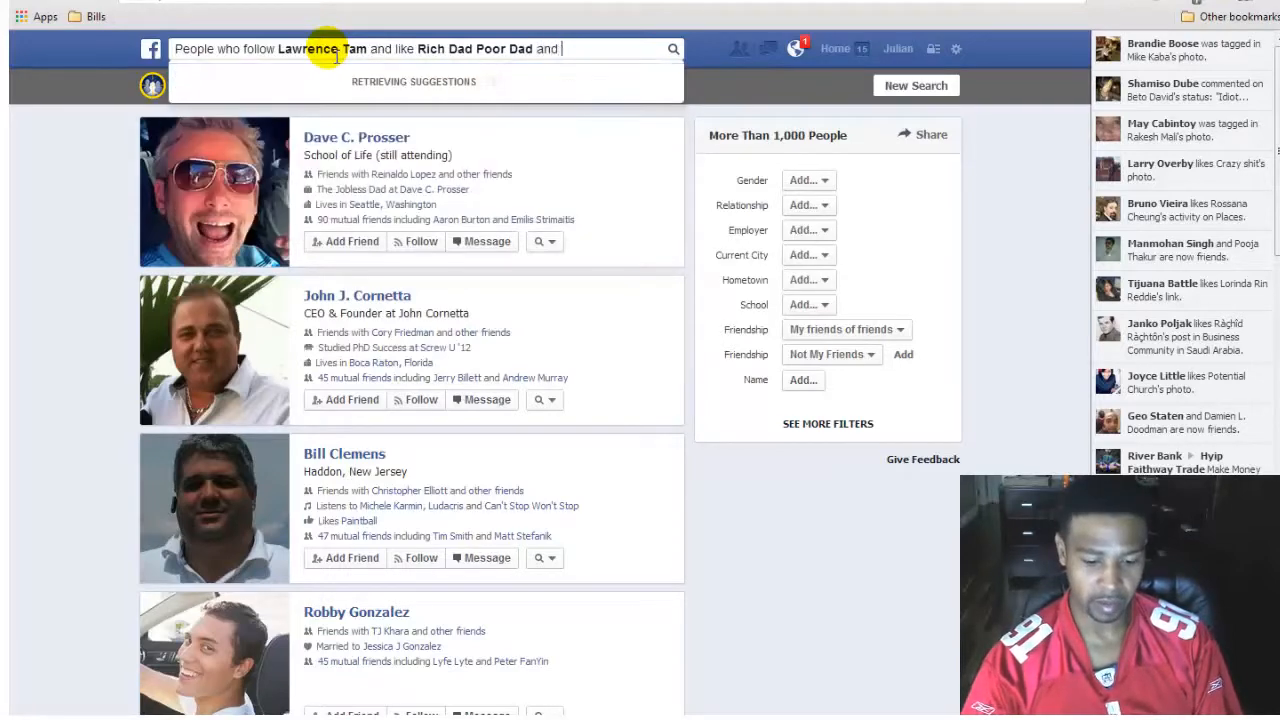
text(li)
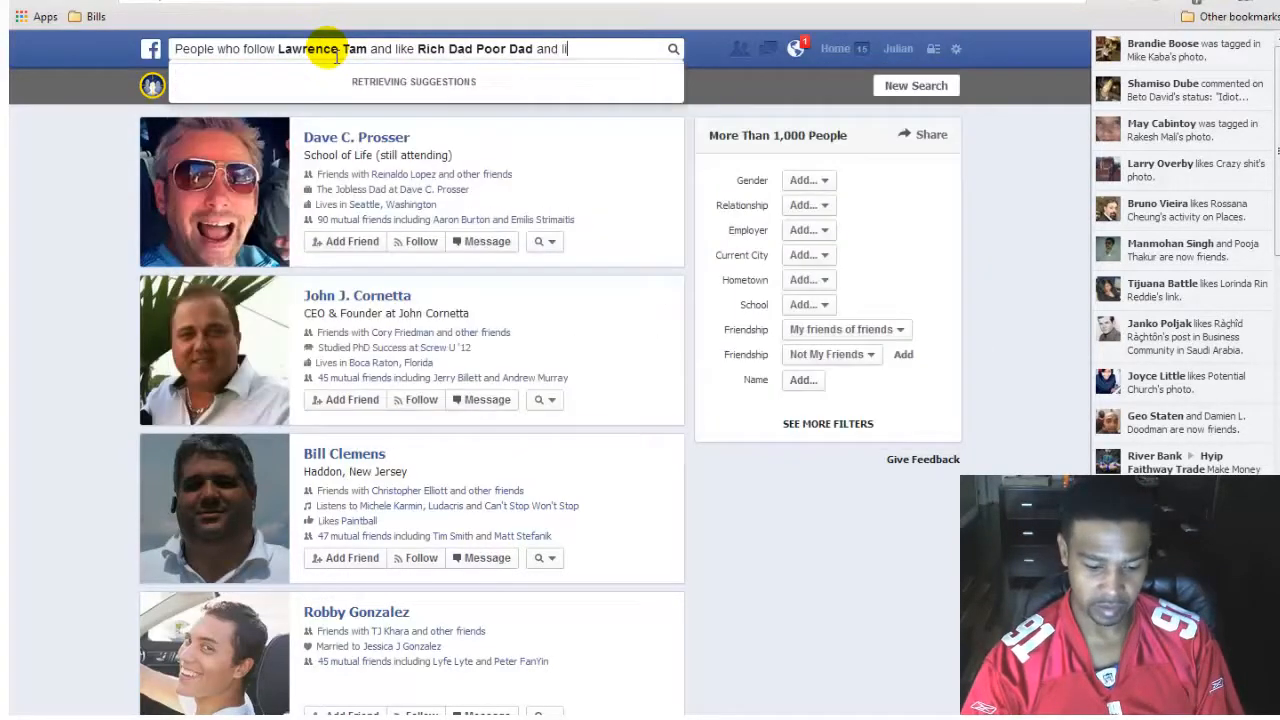
text(ve in the uni)
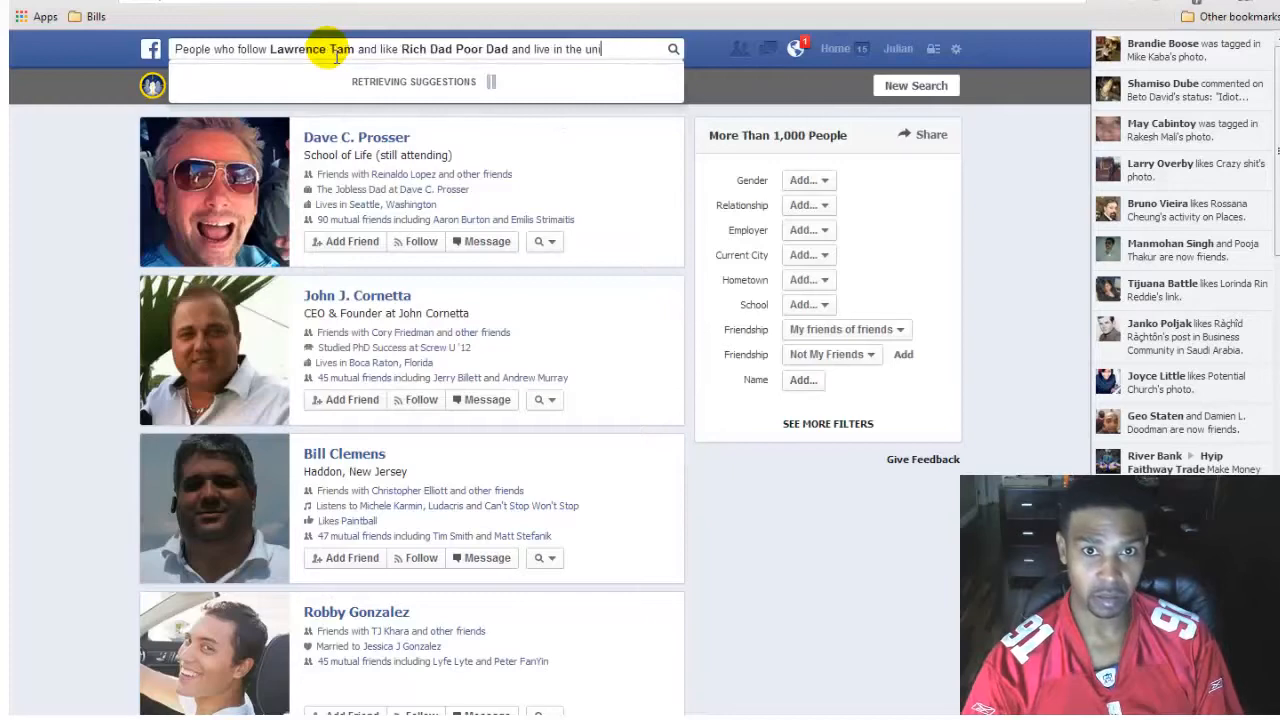
text(ted)
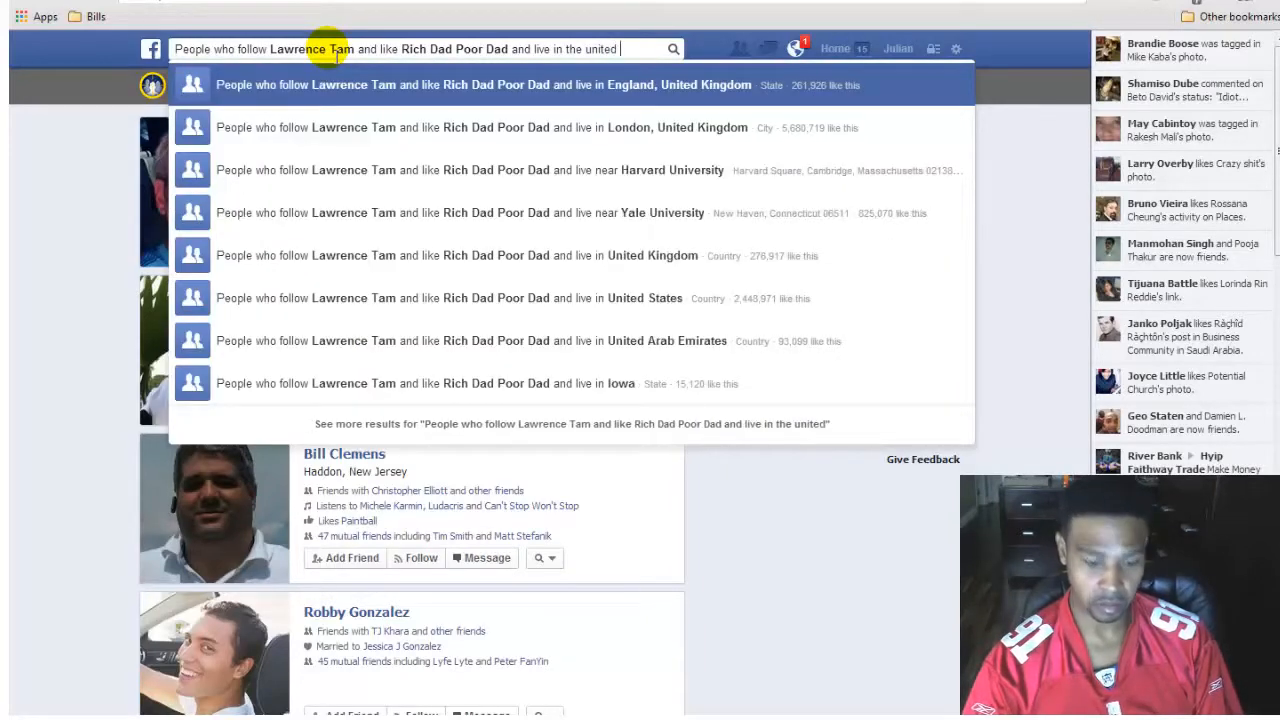
text( states)
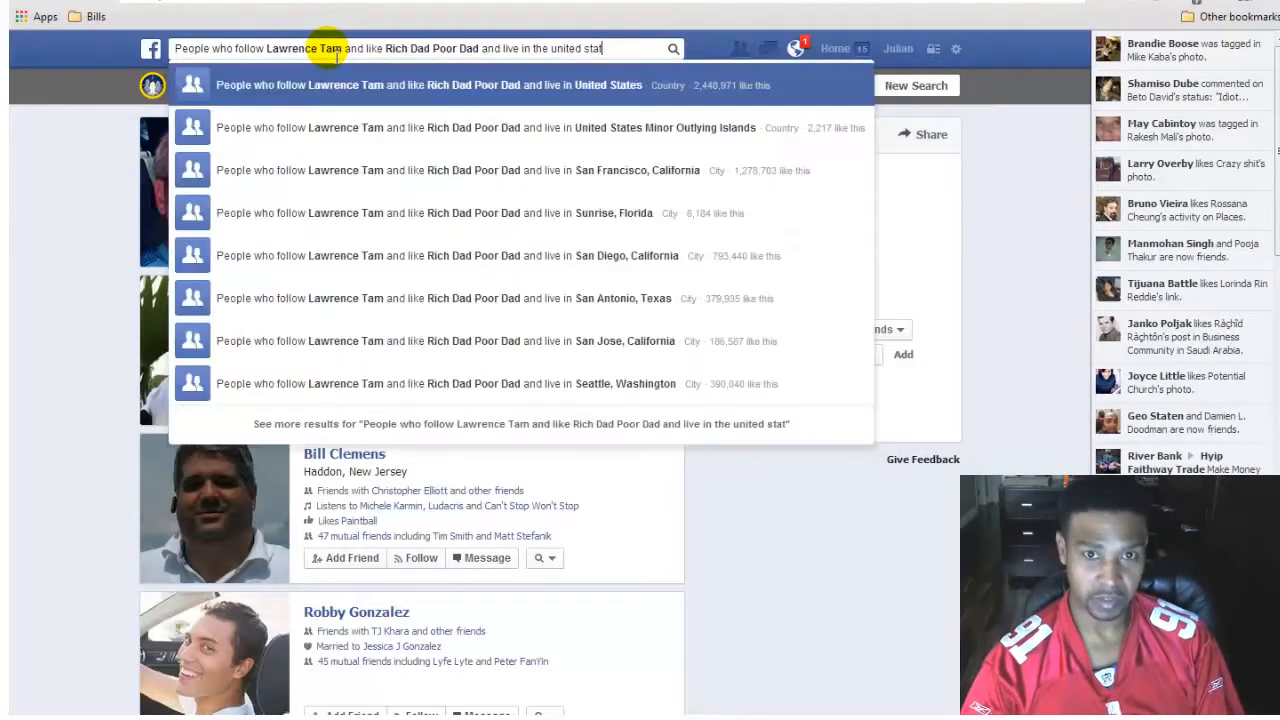
click(406, 94)
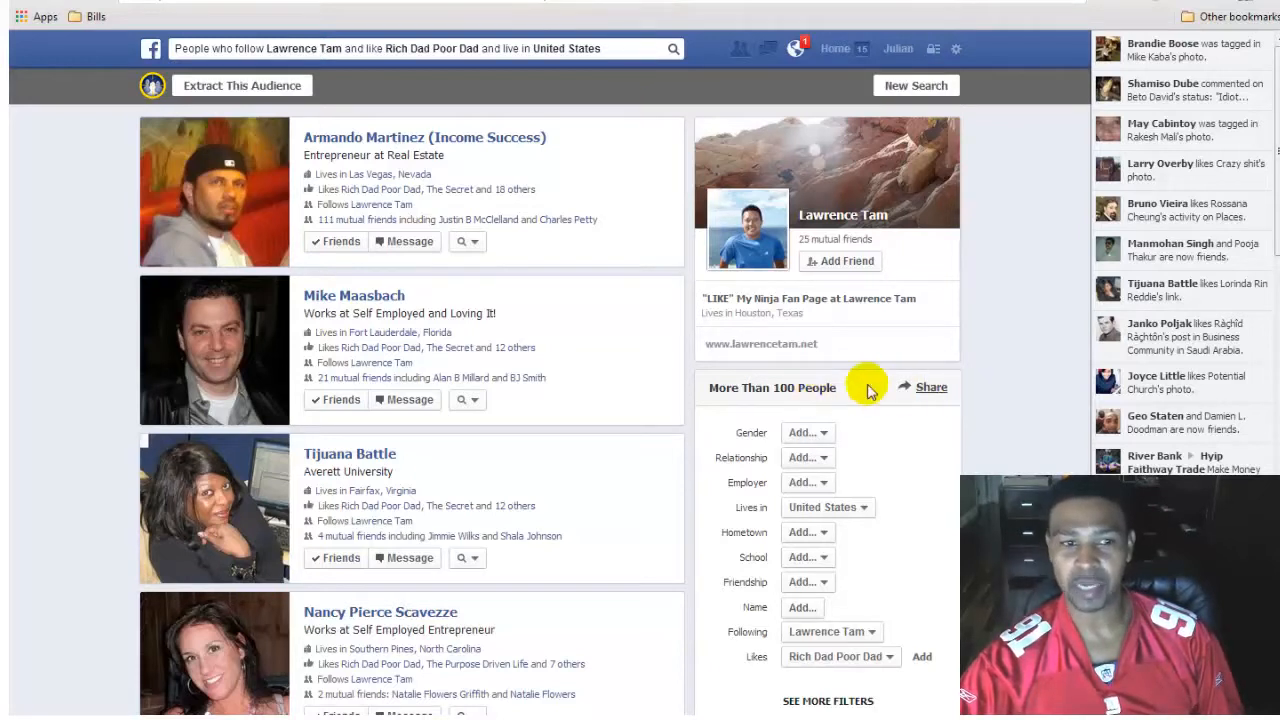
- Extract the audience from the search results with Facesniper and save it
click(238, 87)
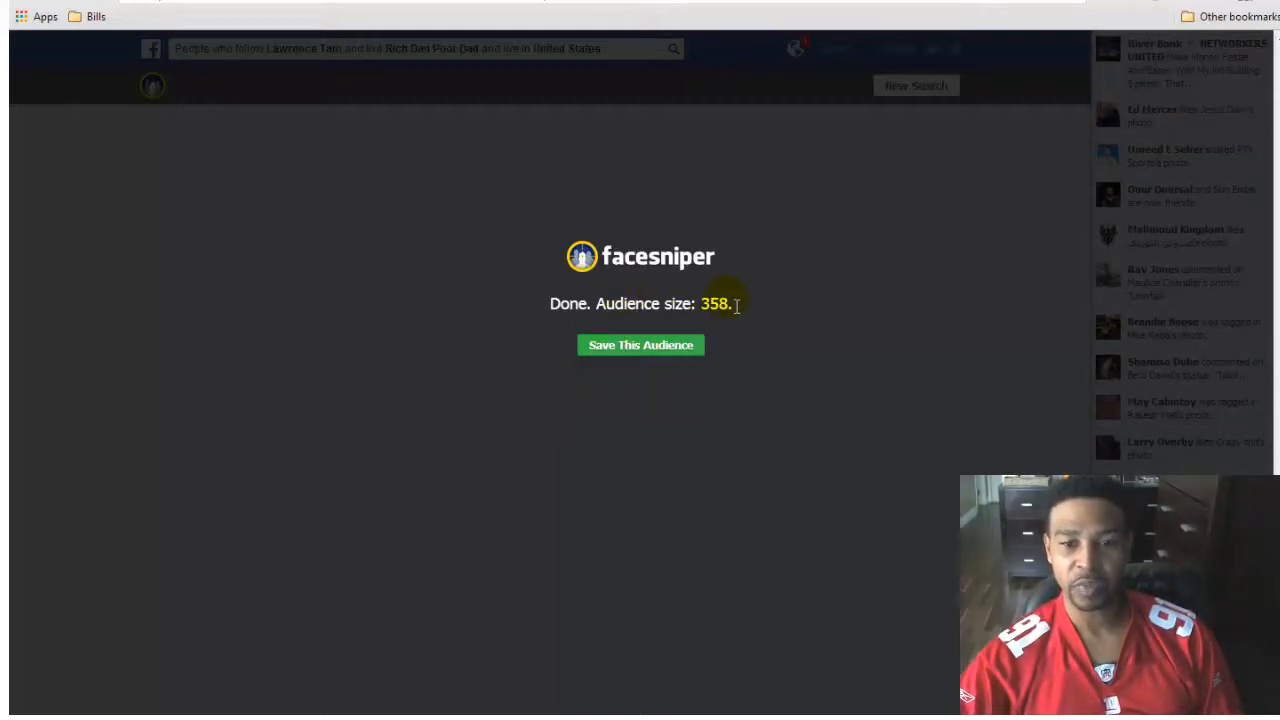
click(636, 352)
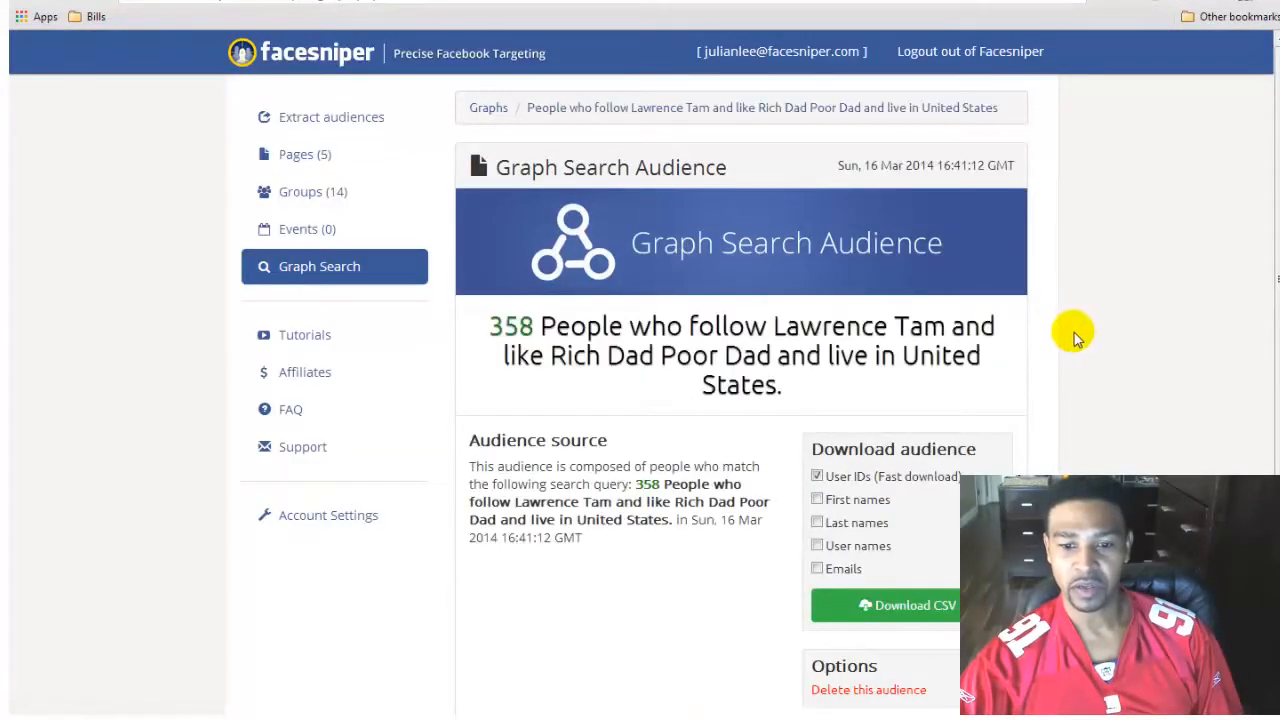
- Download the new audience's user IDs as a CSV file to the Desktop under the suggested name and dismiss the download overlay
scroll(1075, 338, down, 1)
scroll(1075, 338, down, 1)
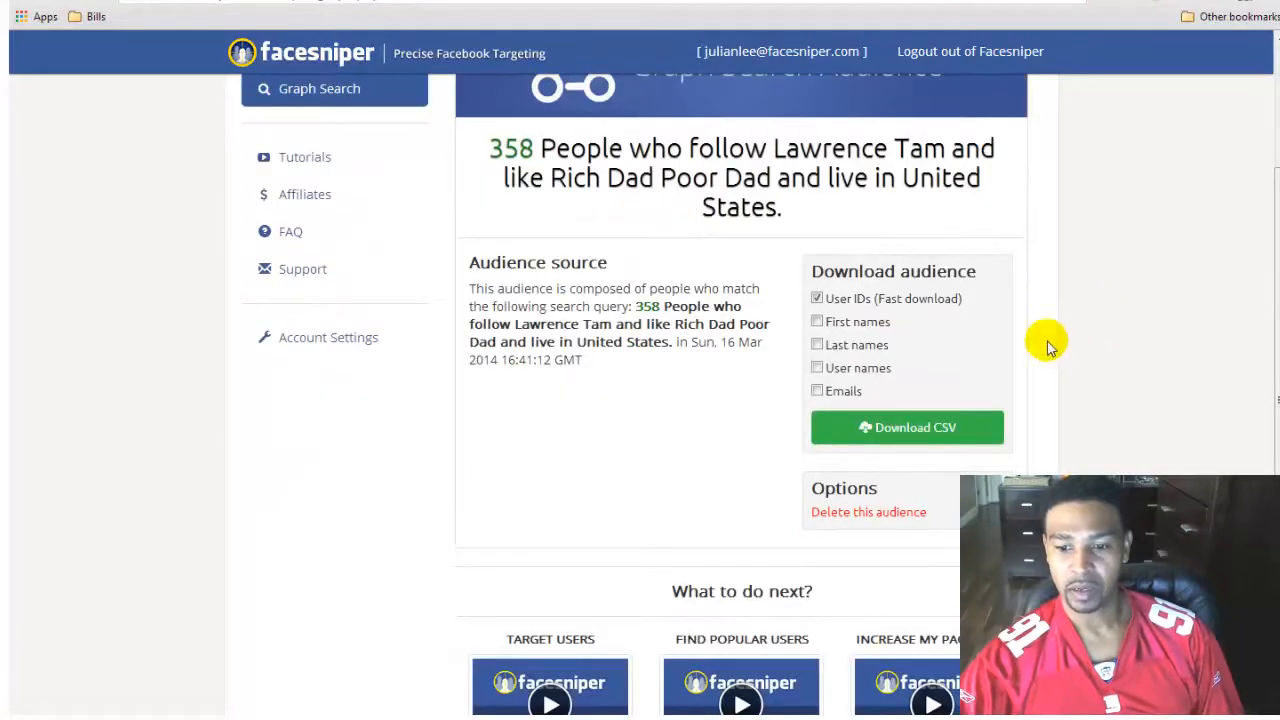
click(886, 438)
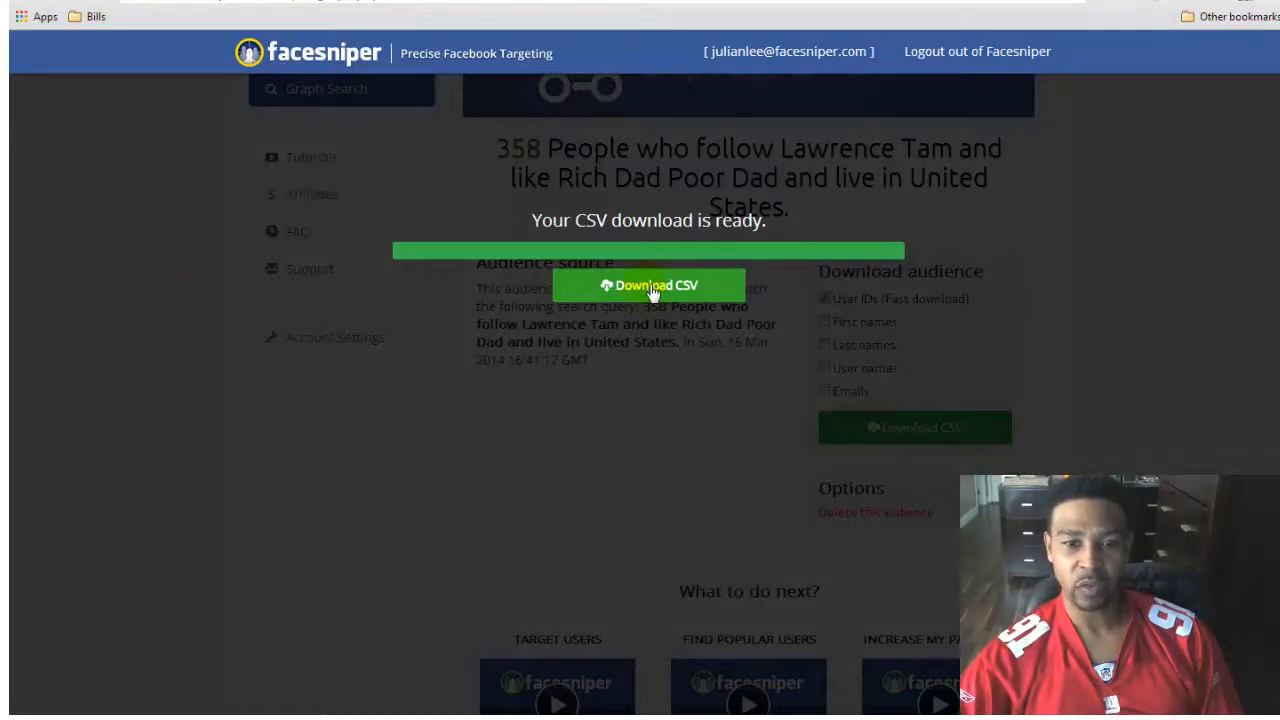
click(652, 290)
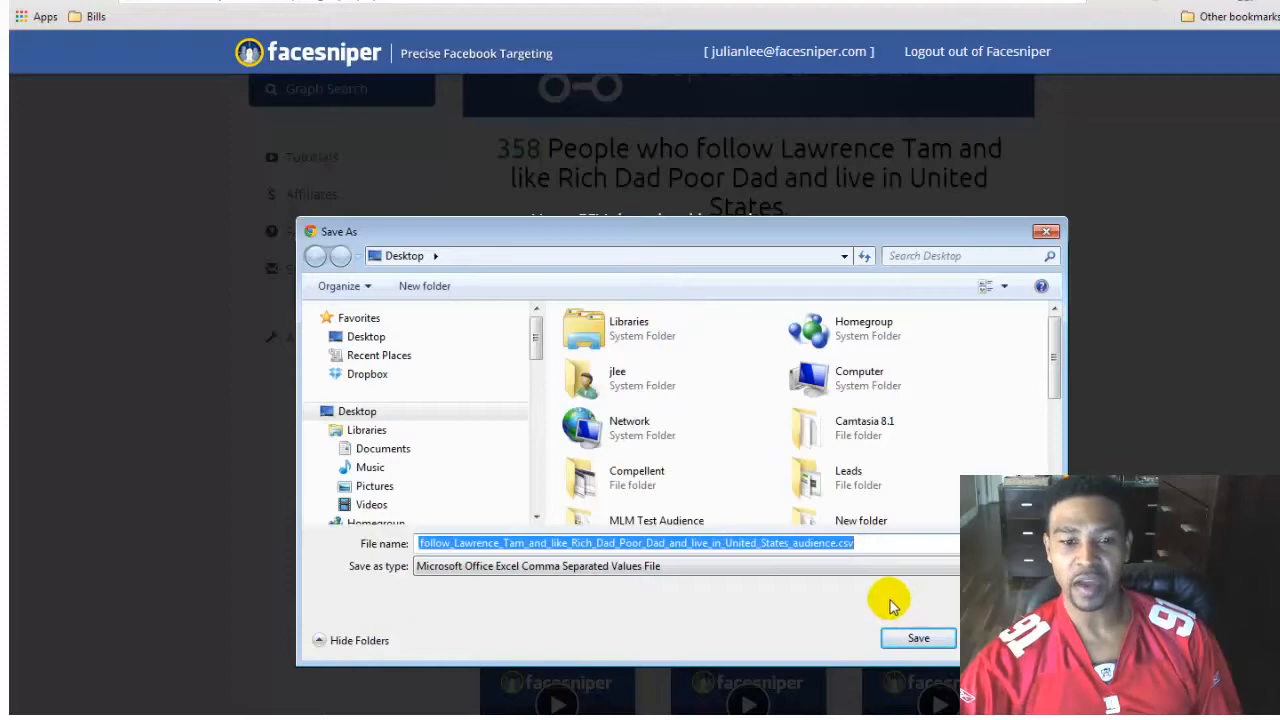
click(905, 637)
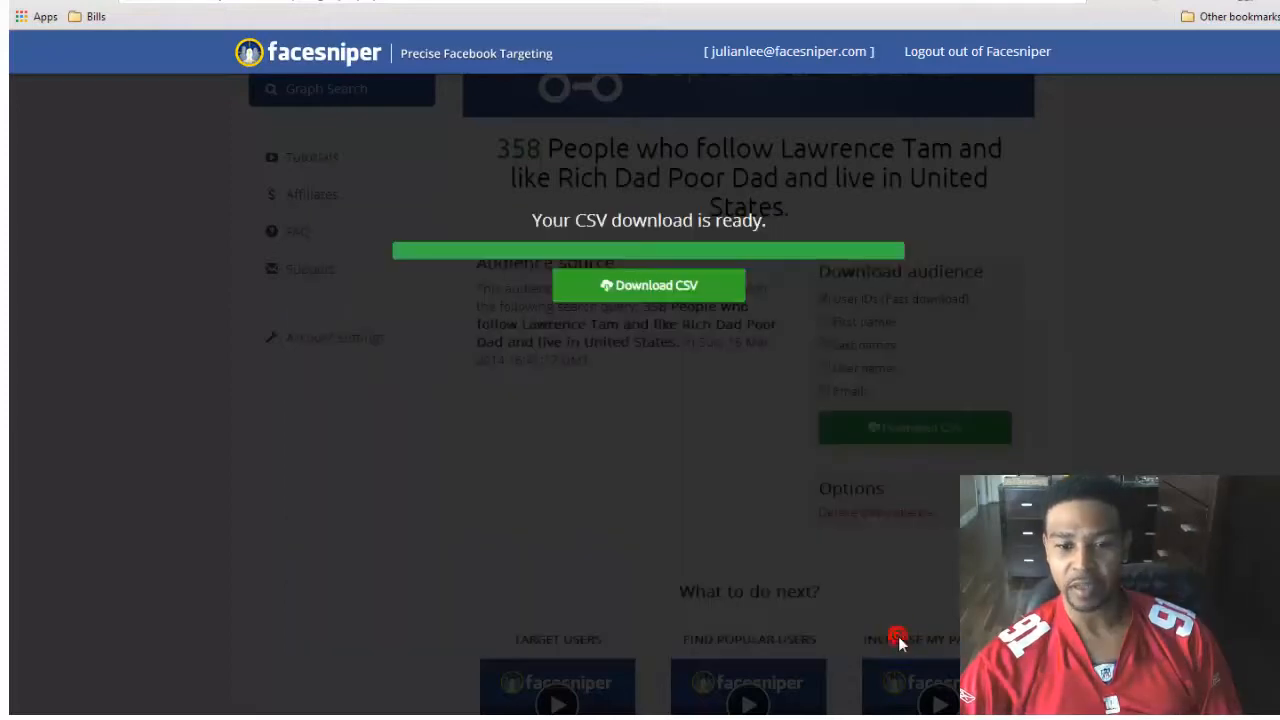
click(754, 530)
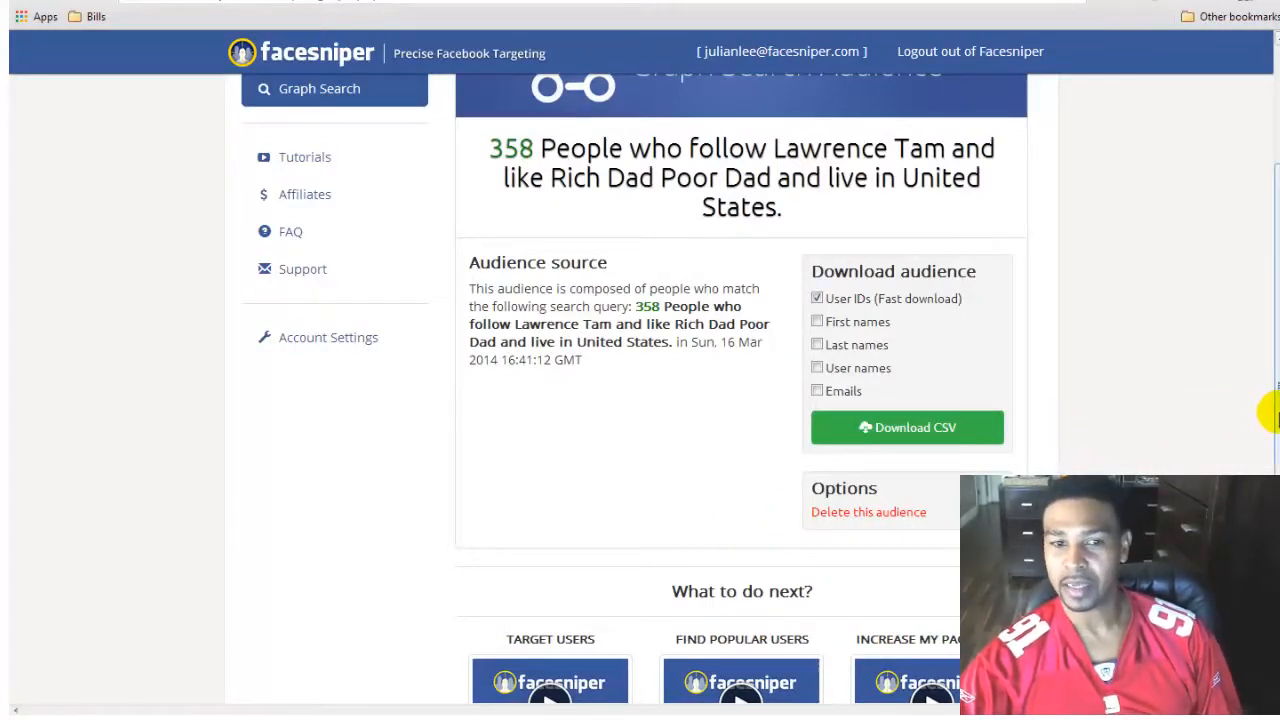
drag(1270, 415, 1266, 262)
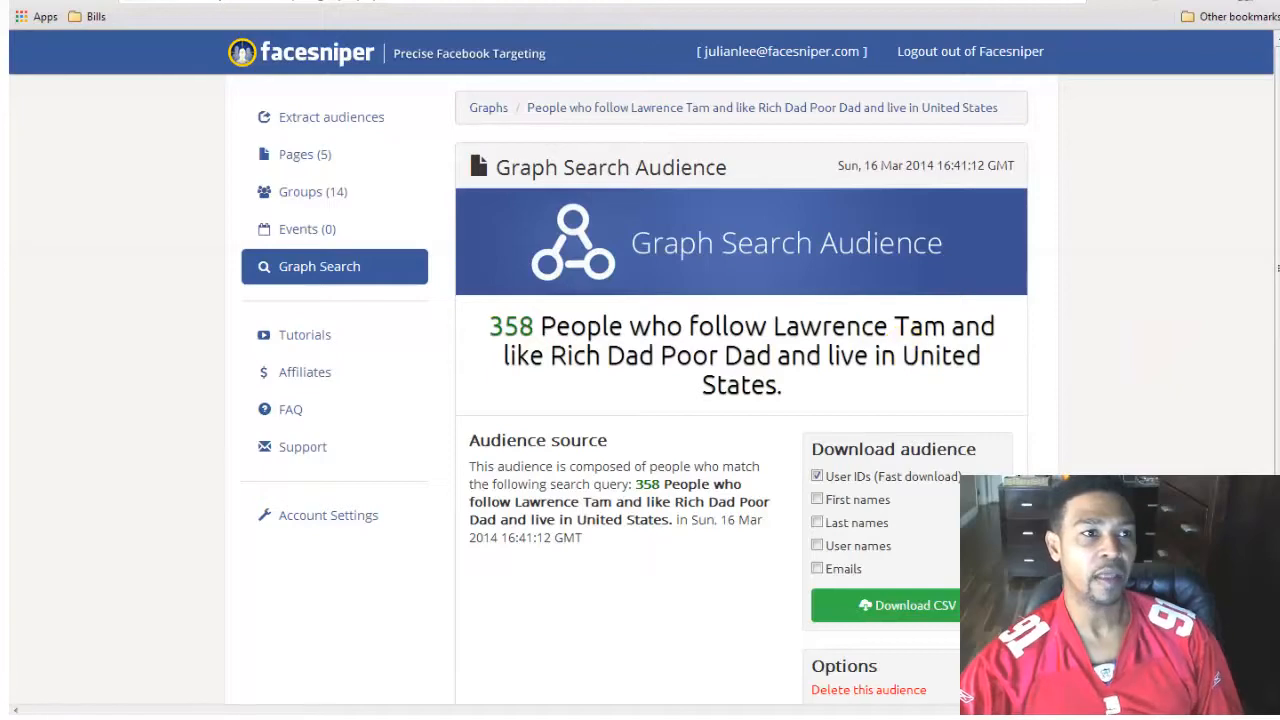
- Switch to Facebook, open the Ads Manager from the home page, and go to its Audiences list
click(600, 1)
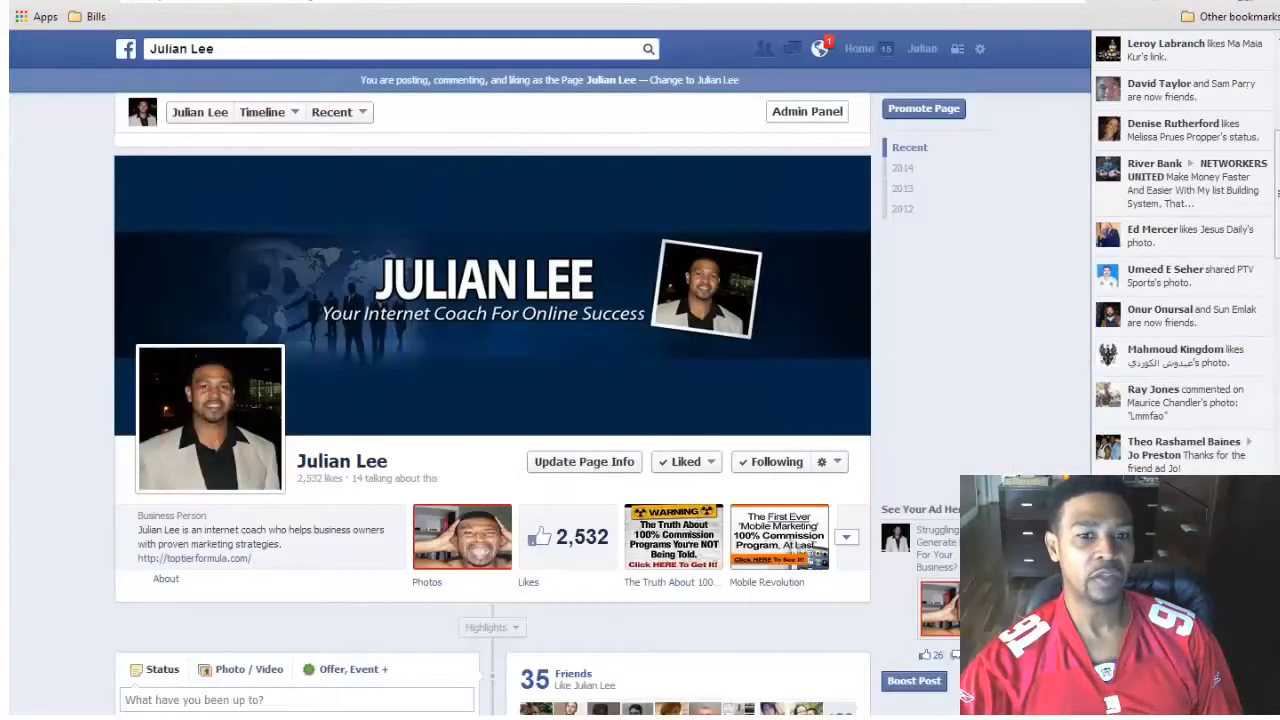
click(861, 52)
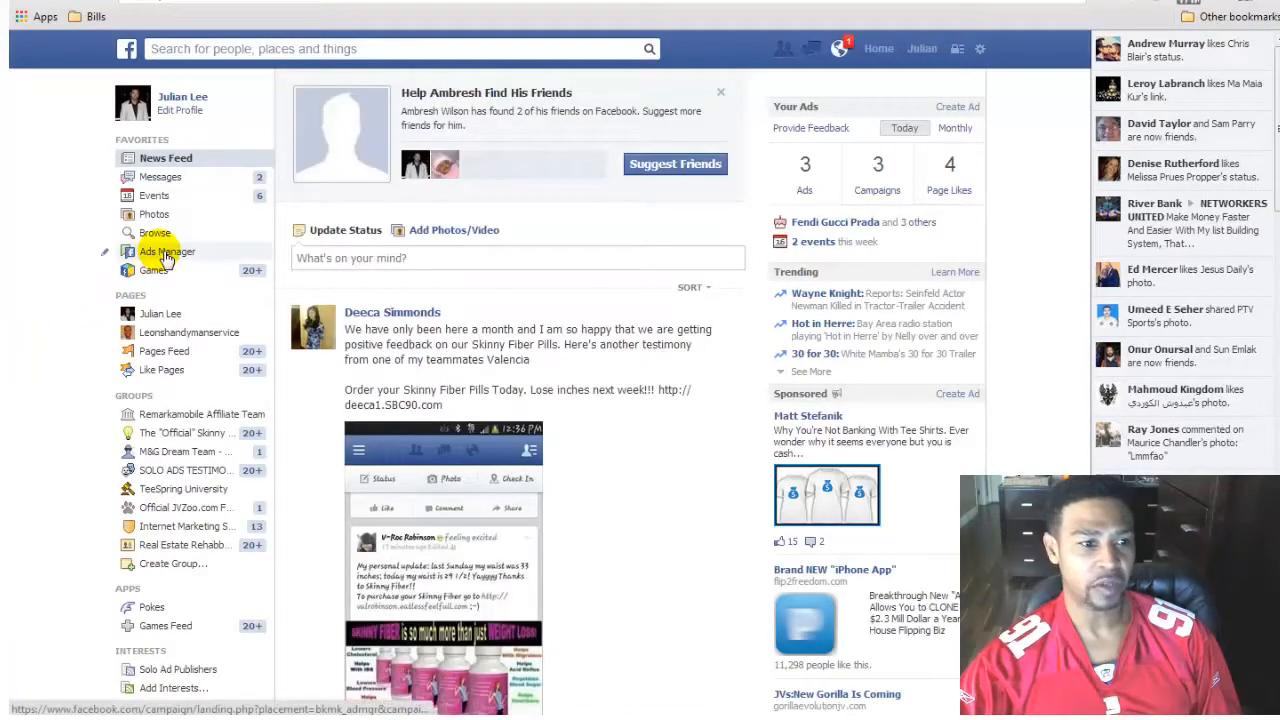
click(166, 254)
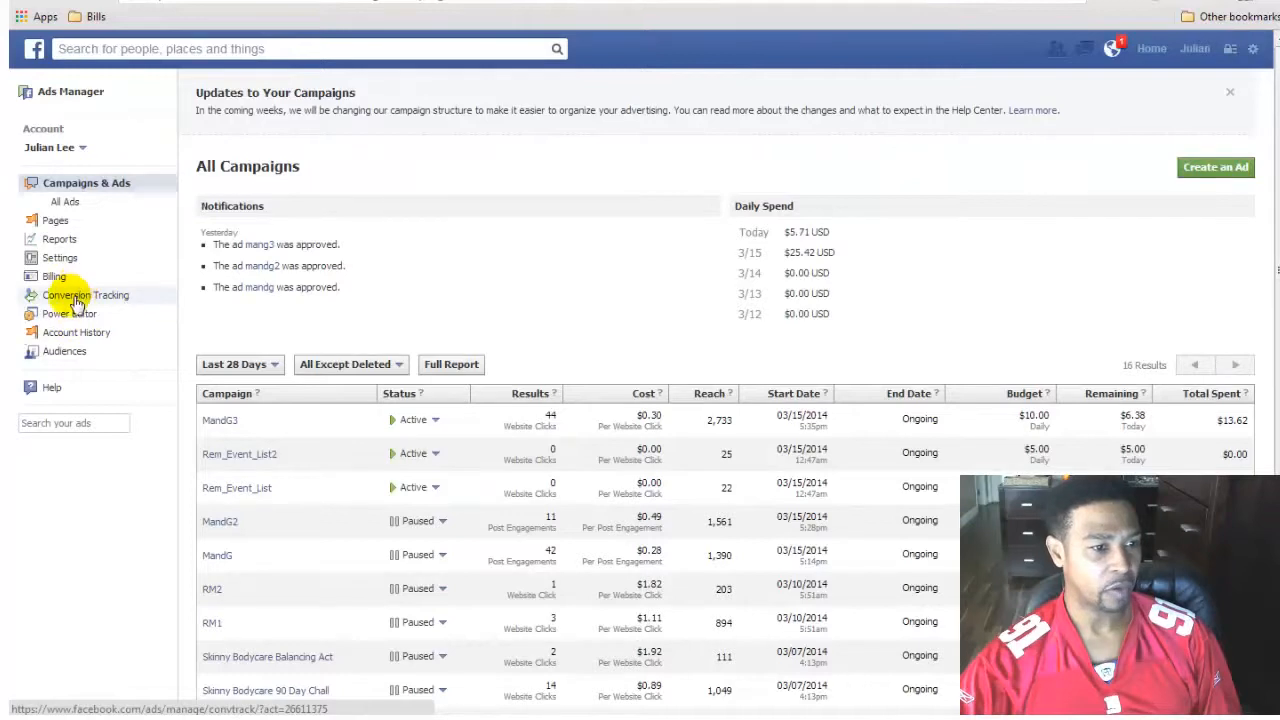
click(66, 355)
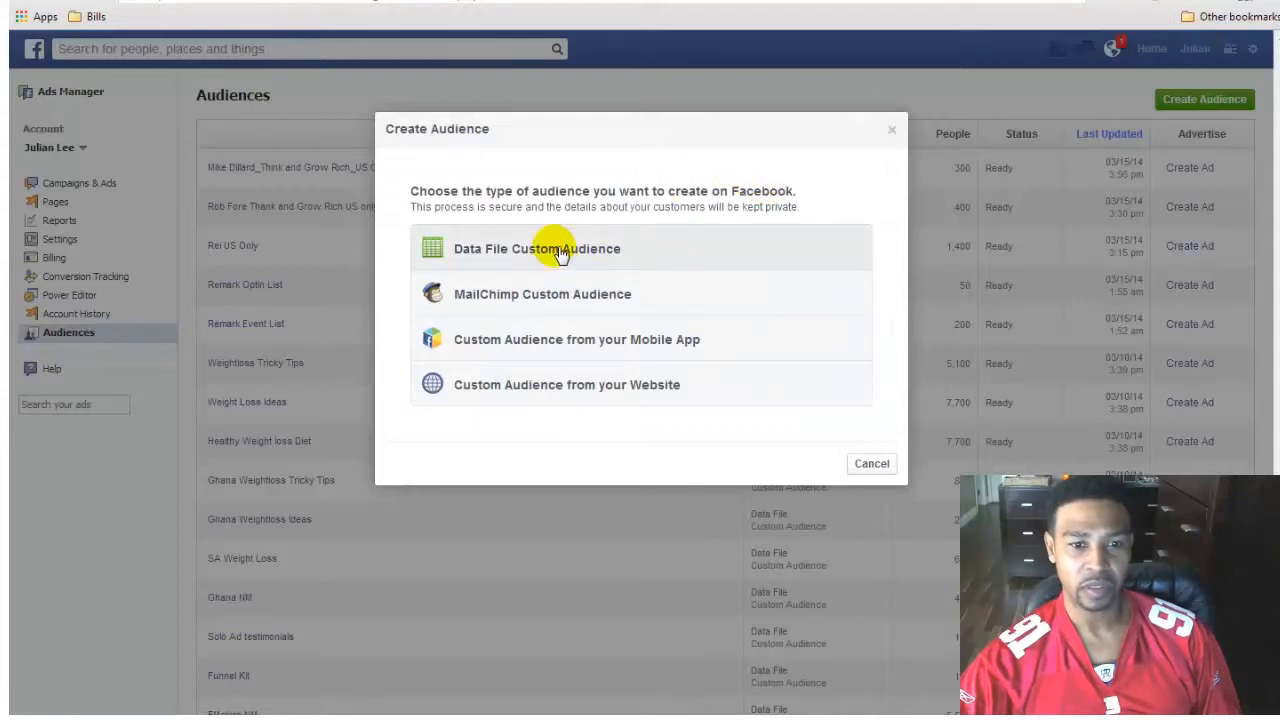
- Begin a Data File Custom Audience and set its data type to User IDs
click(560, 252)
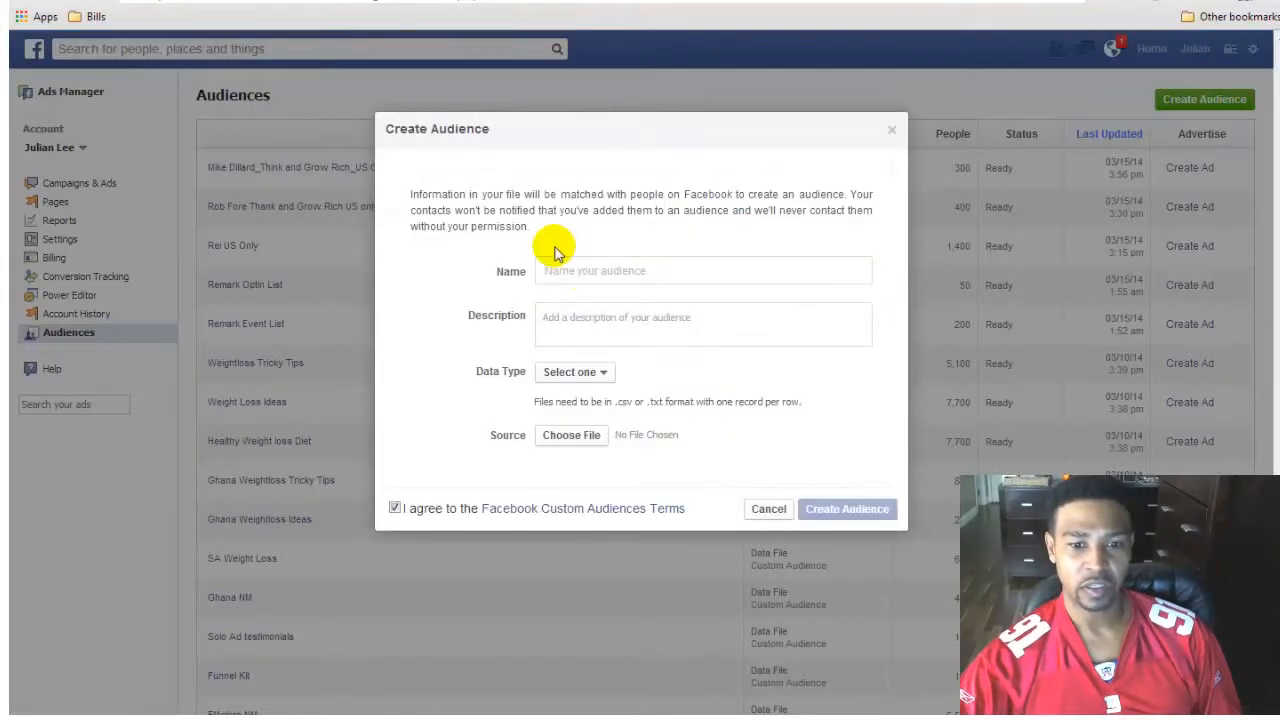
click(603, 377)
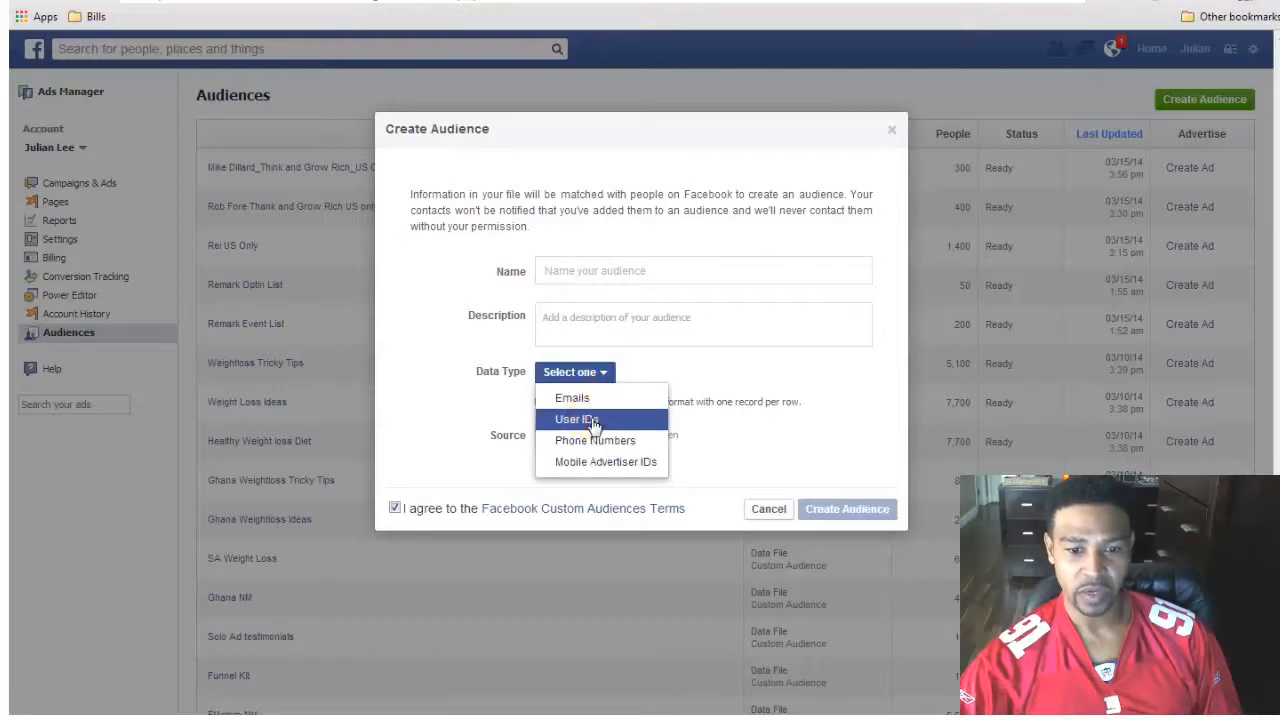
click(585, 420)
click(591, 281)
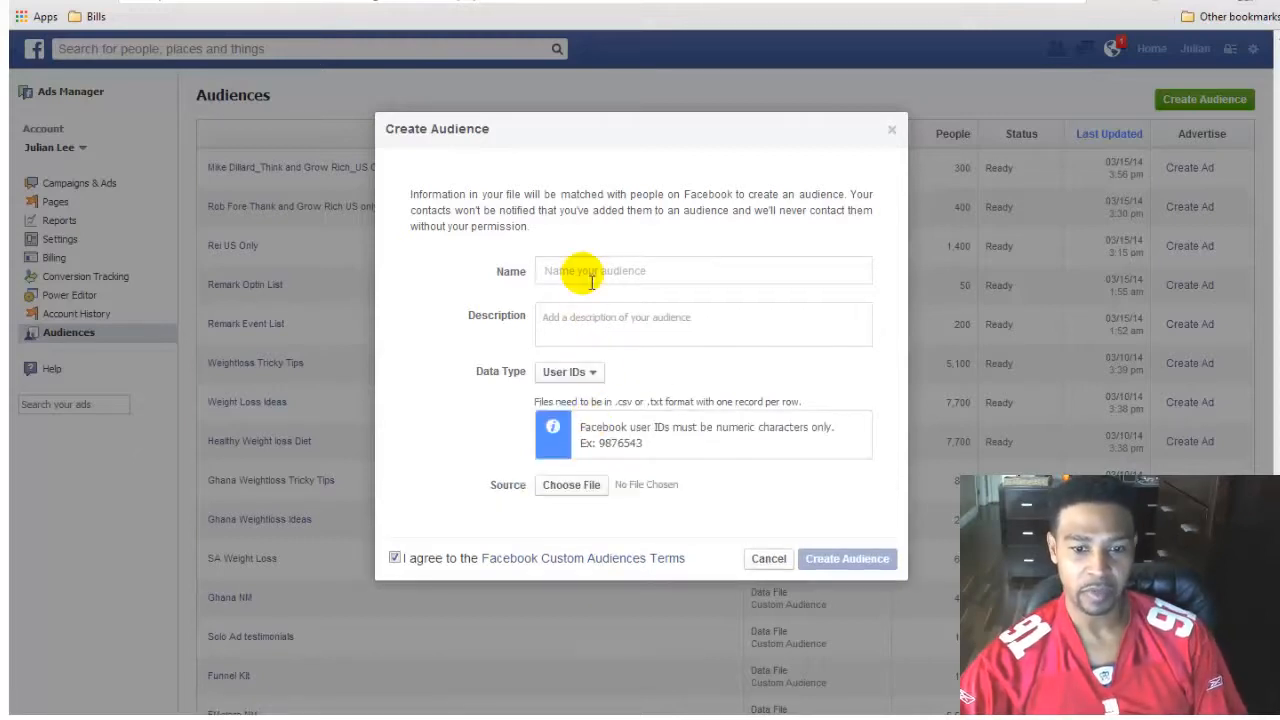
- Show all file types on the Desktop and choose Lawrence_Tam_audience.csv as the audience's source file
click(590, 487)
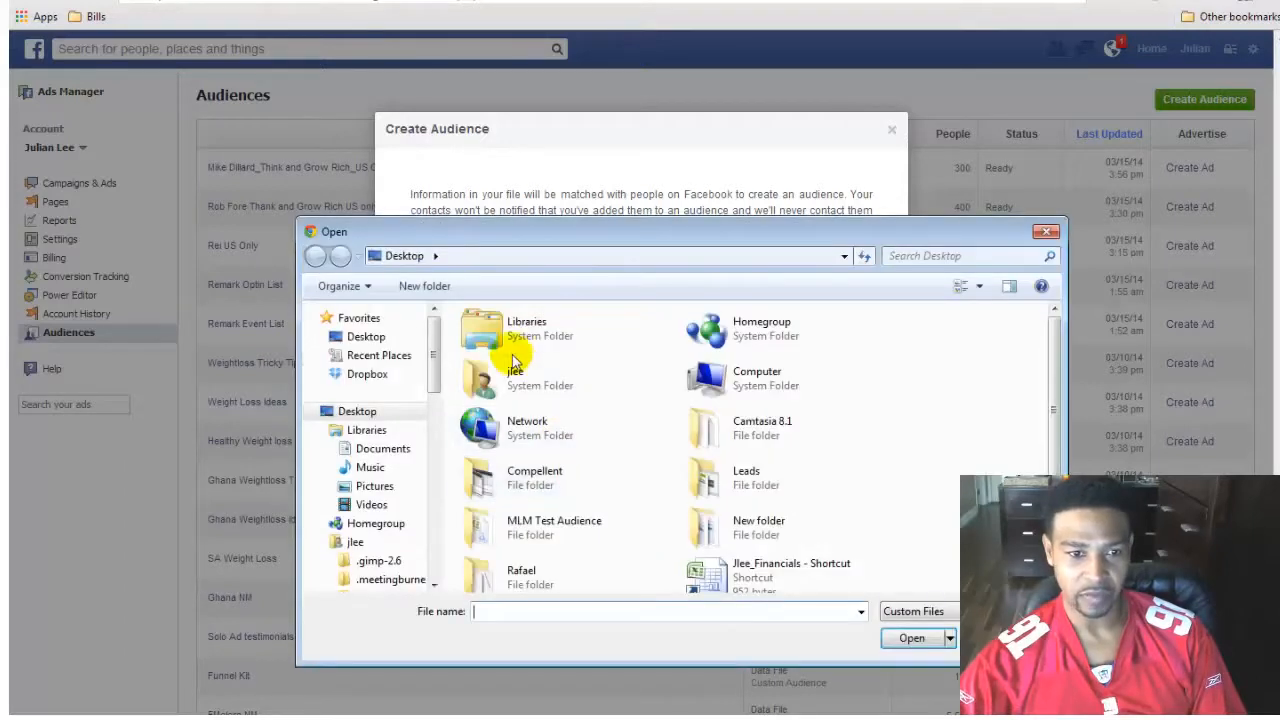
click(913, 611)
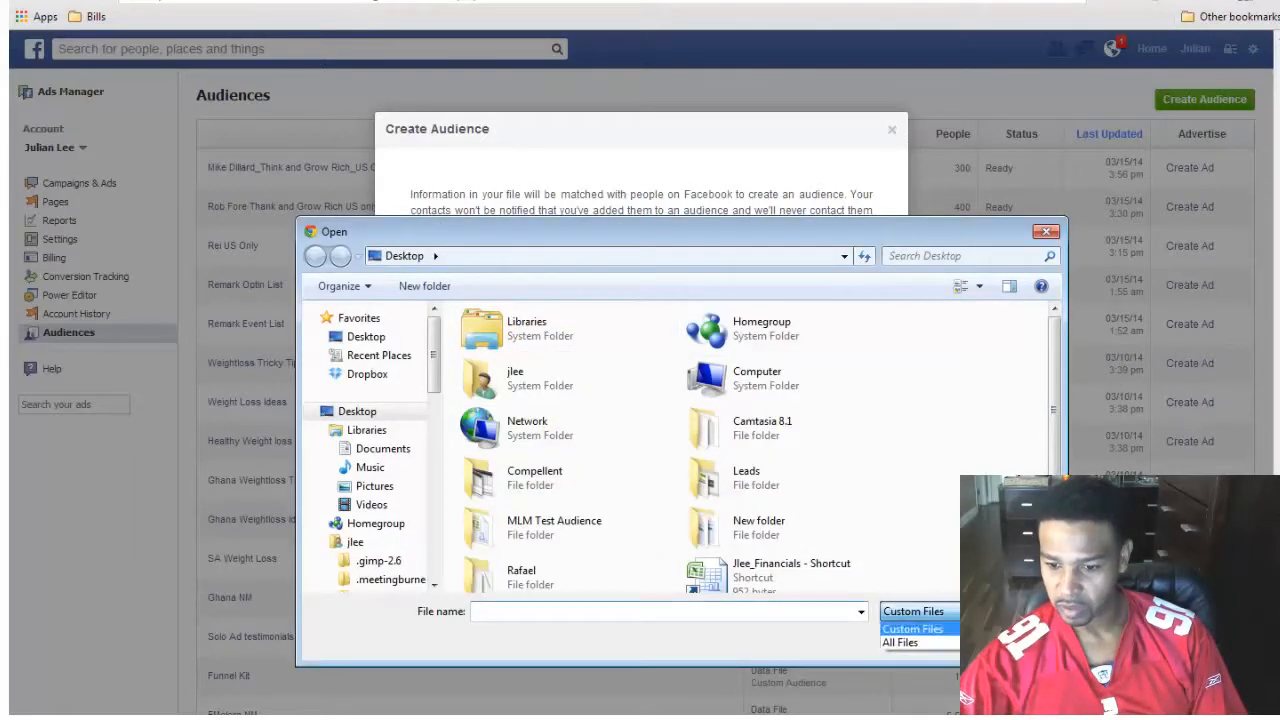
click(905, 640)
drag(1055, 352, 1057, 490)
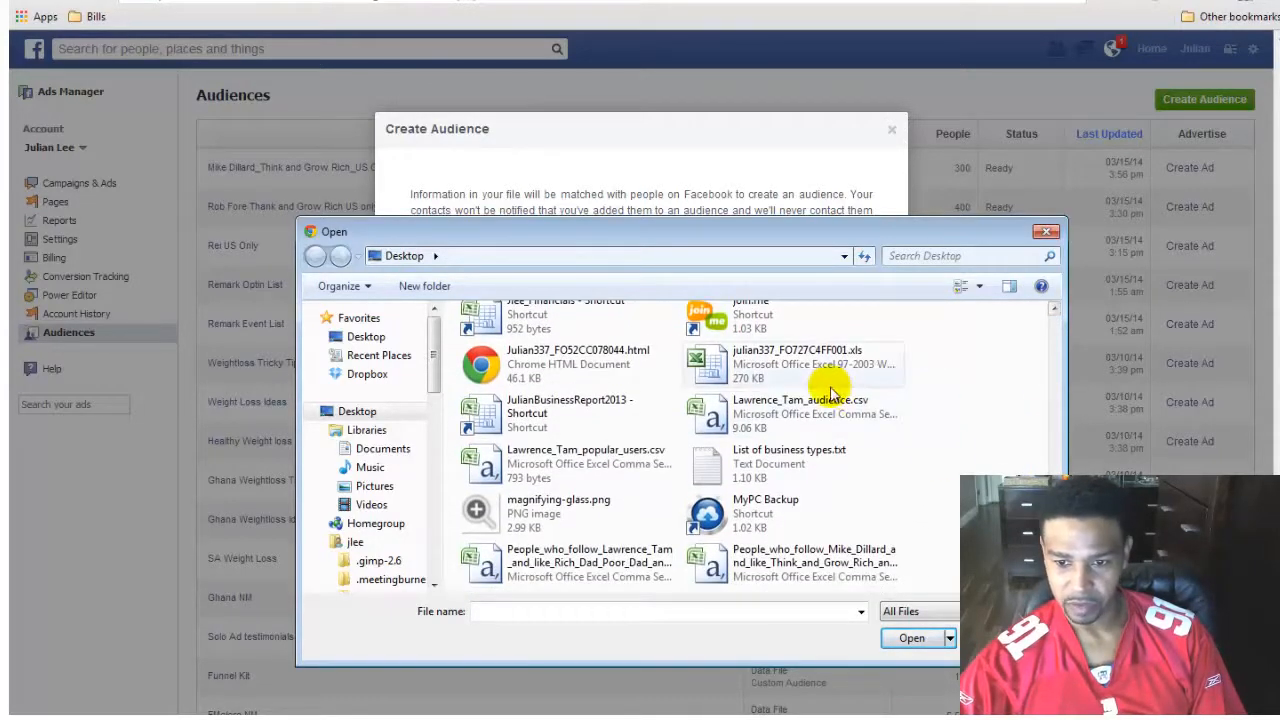
click(800, 410)
click(912, 640)
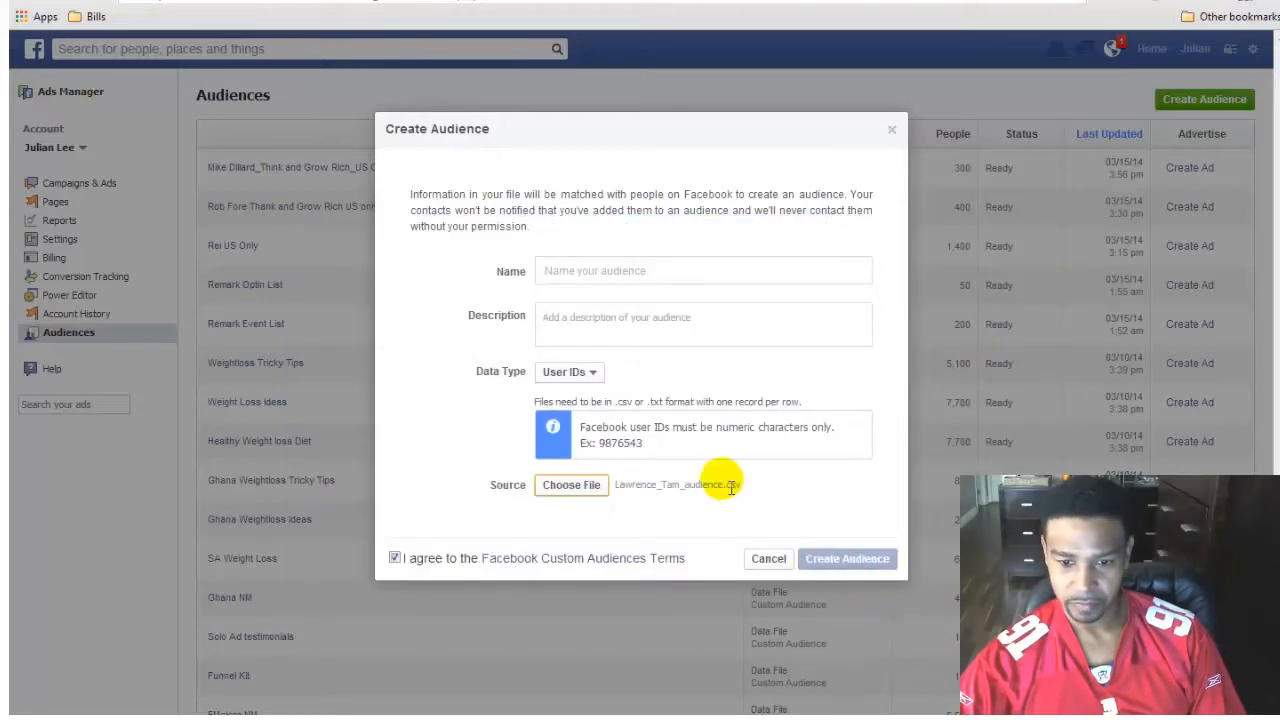
- Name the audience Lawrence Tam Page, create it, and dismiss the confirmation
click(621, 275)
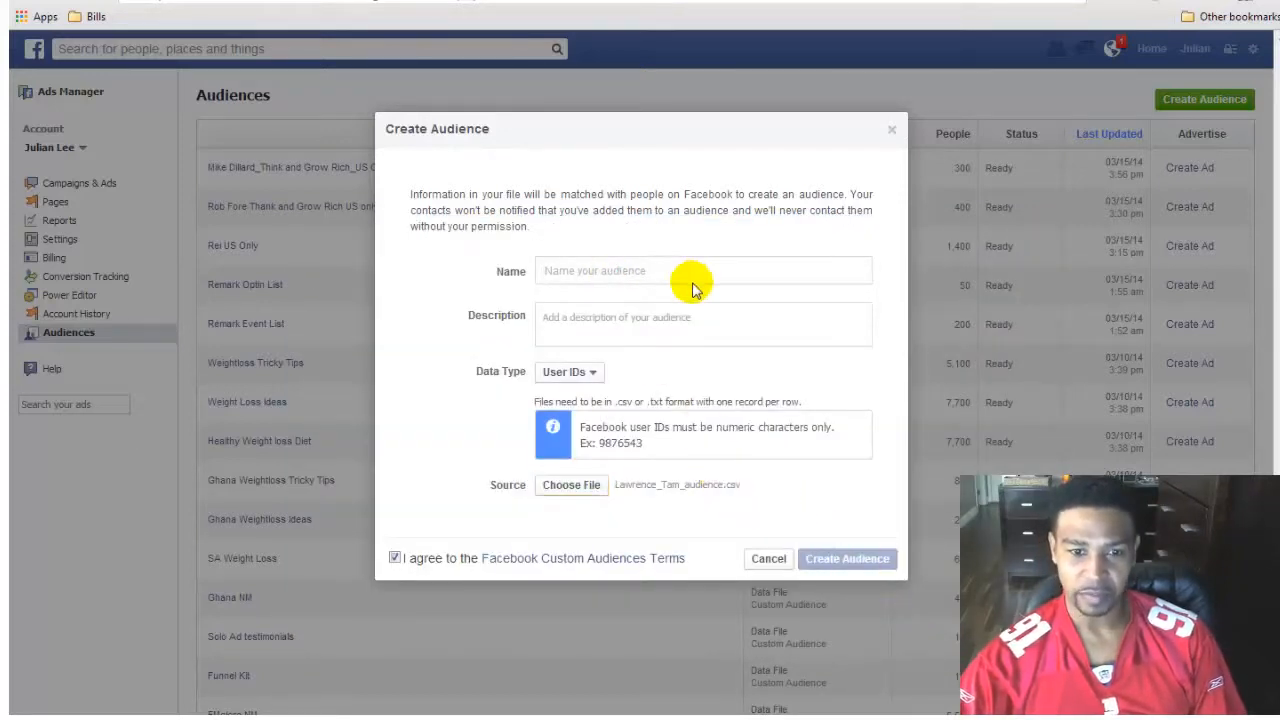
text(La)
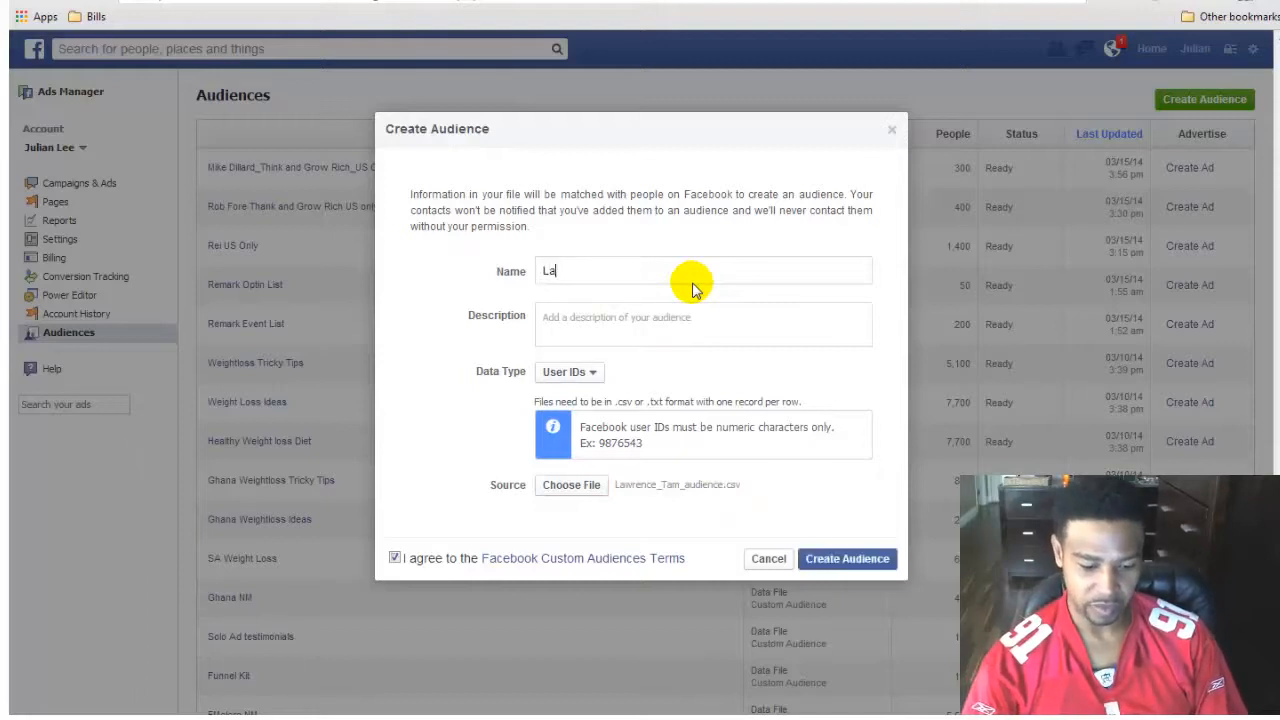
text(wrence)
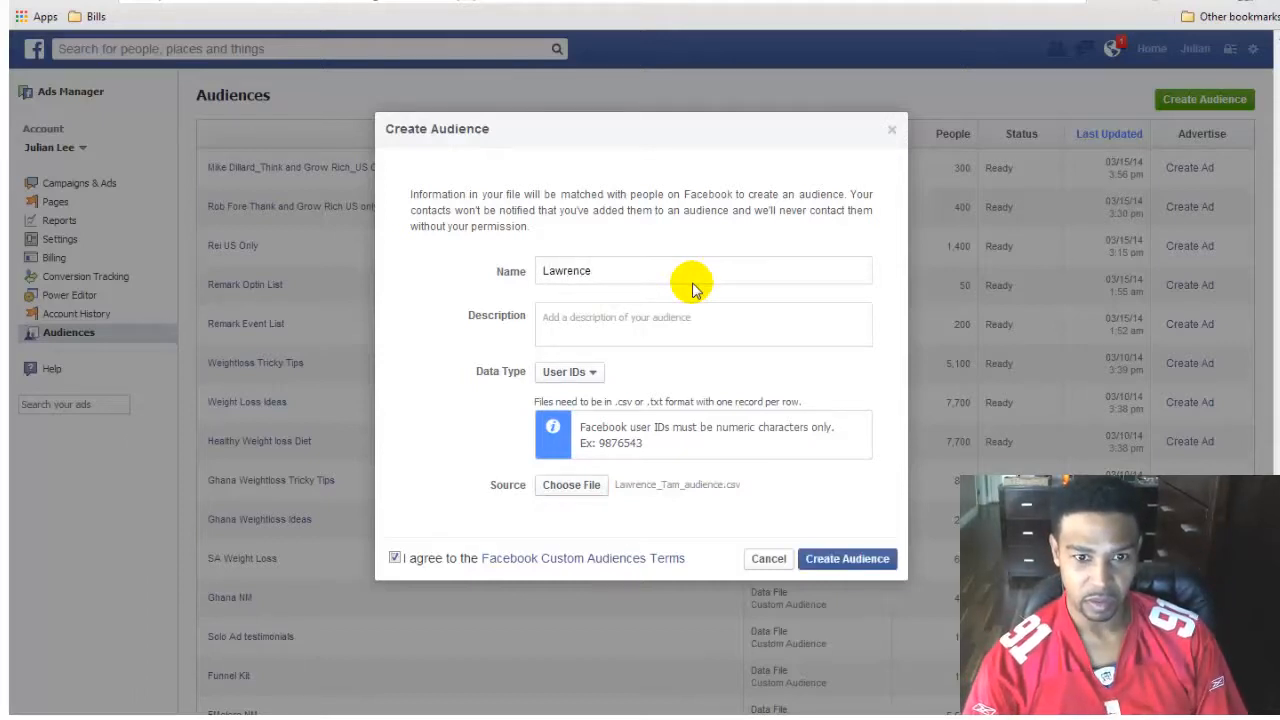
text( Tam)
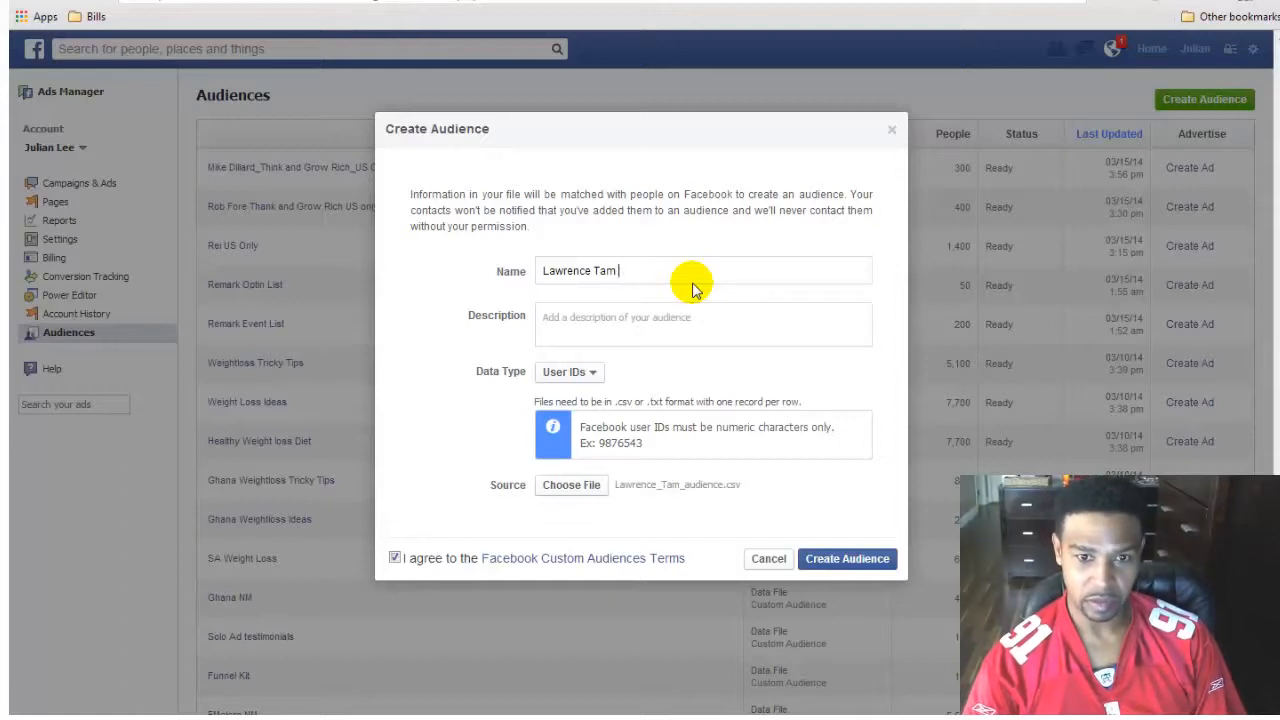
text( Page)
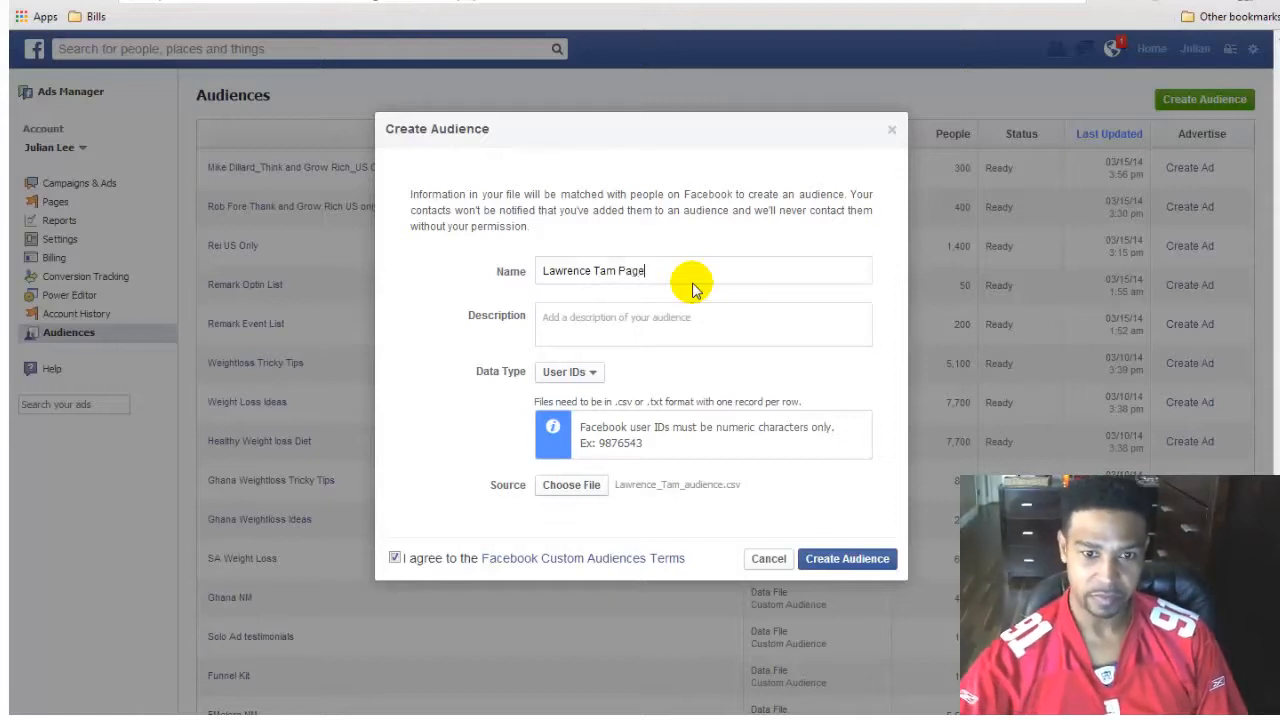
click(850, 559)
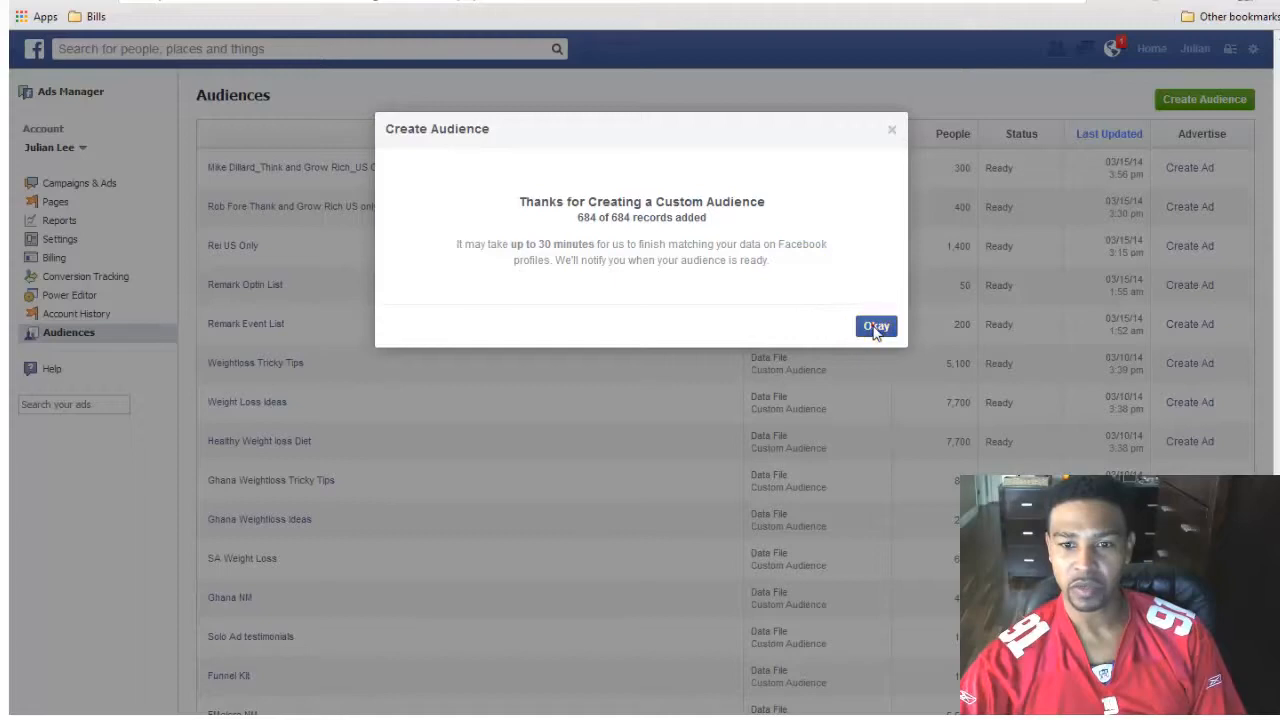
click(868, 325)
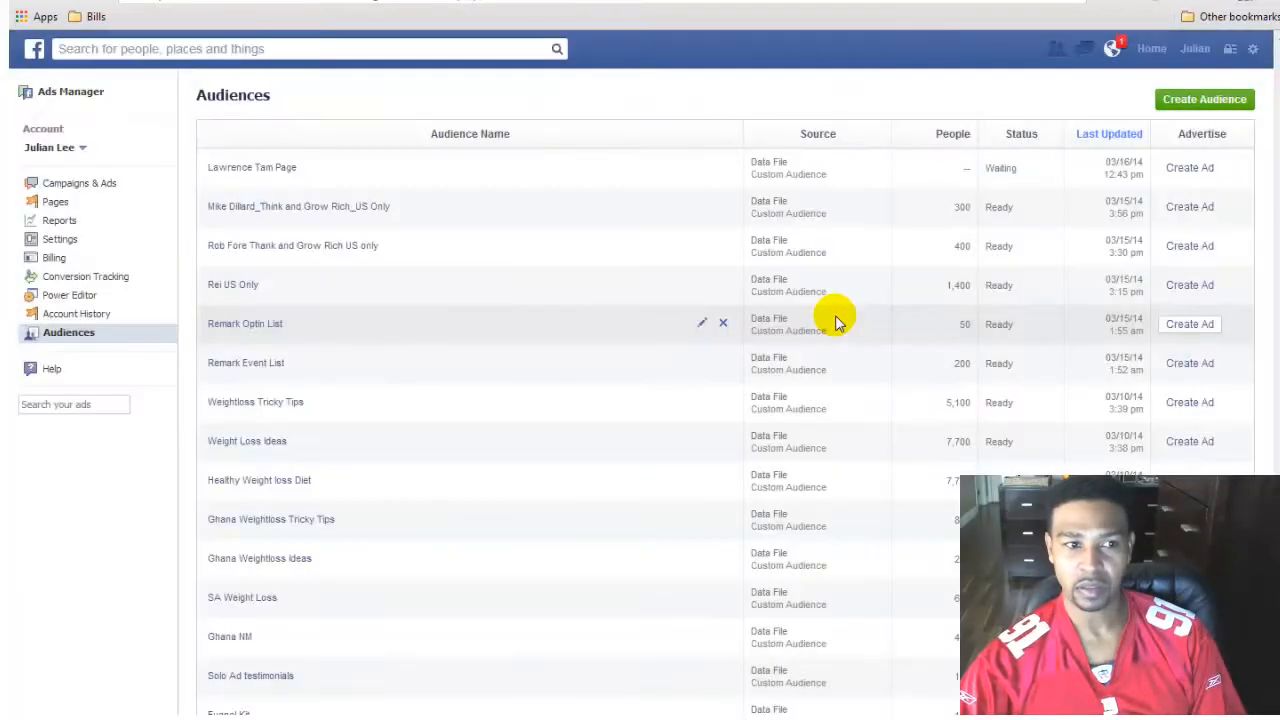
- Begin another Data File Custom Audience and set its data type to User IDs
mouse_move(495, 173)
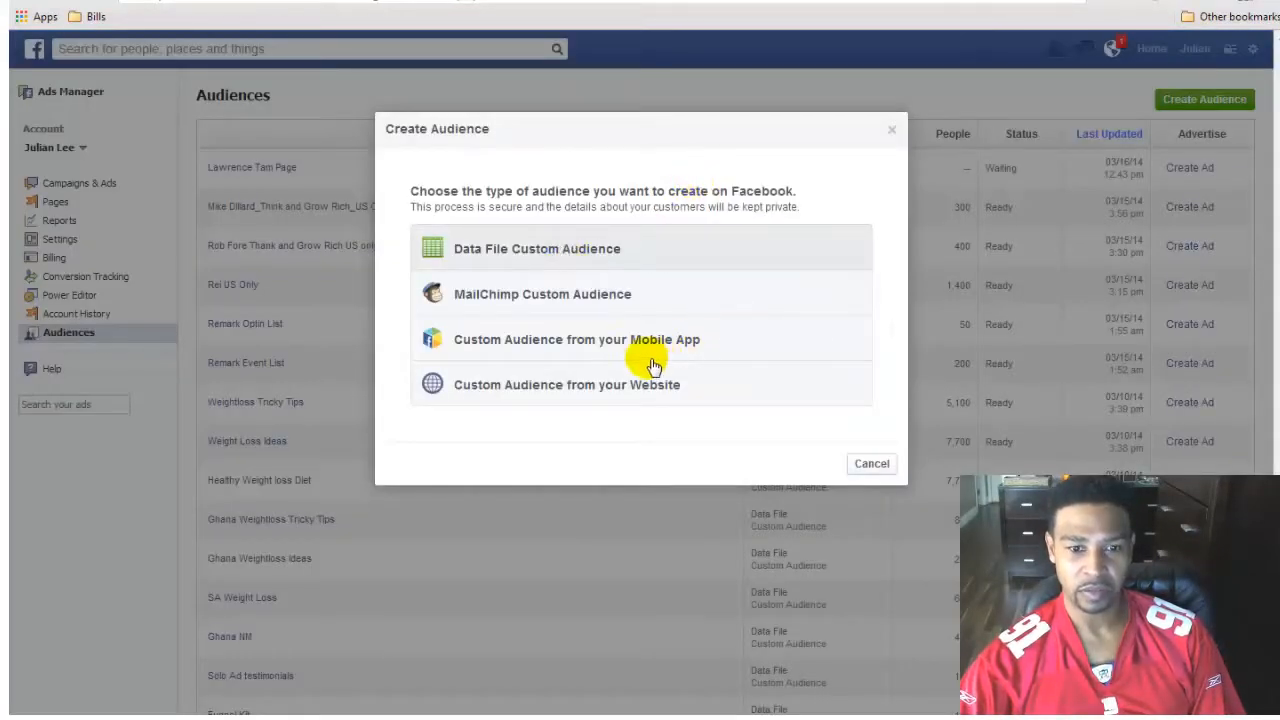
click(563, 252)
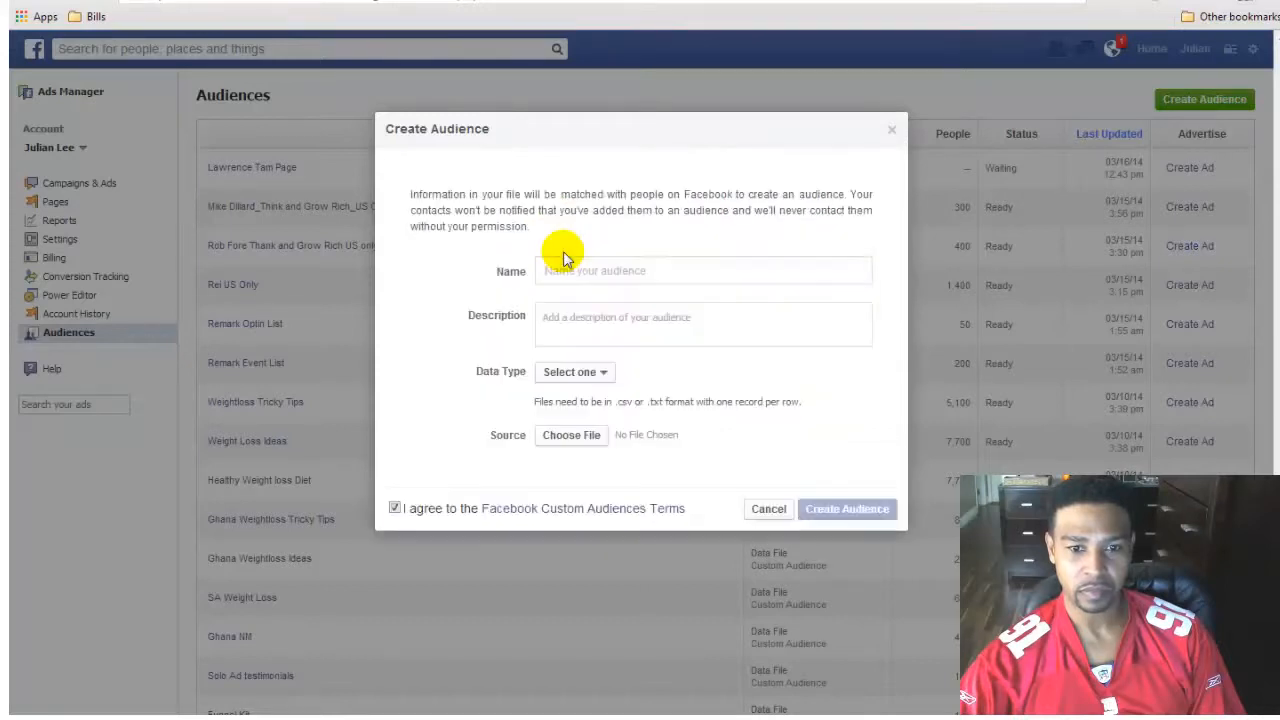
click(578, 376)
click(580, 420)
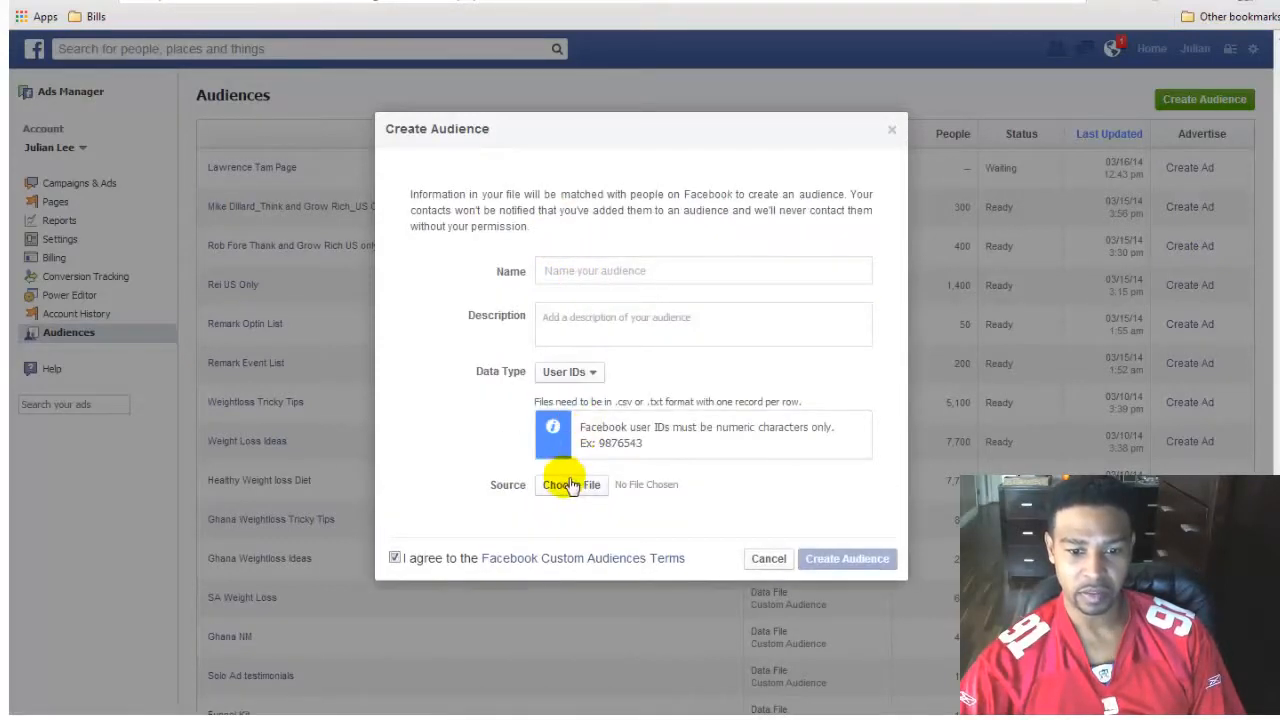
- Choose the Desktop CSV of people who follow Lawrence Tam and like Rich Dad Poor Dad as the source, showing all file types
click(571, 485)
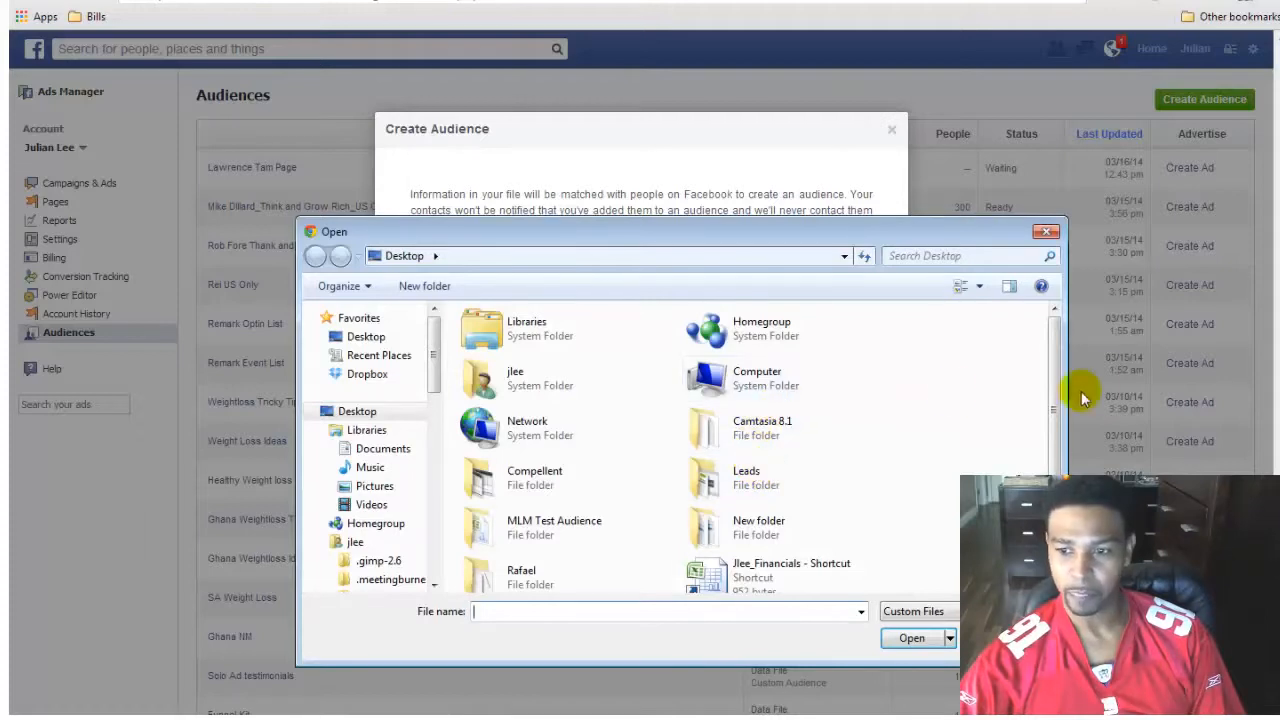
click(913, 611)
click(905, 646)
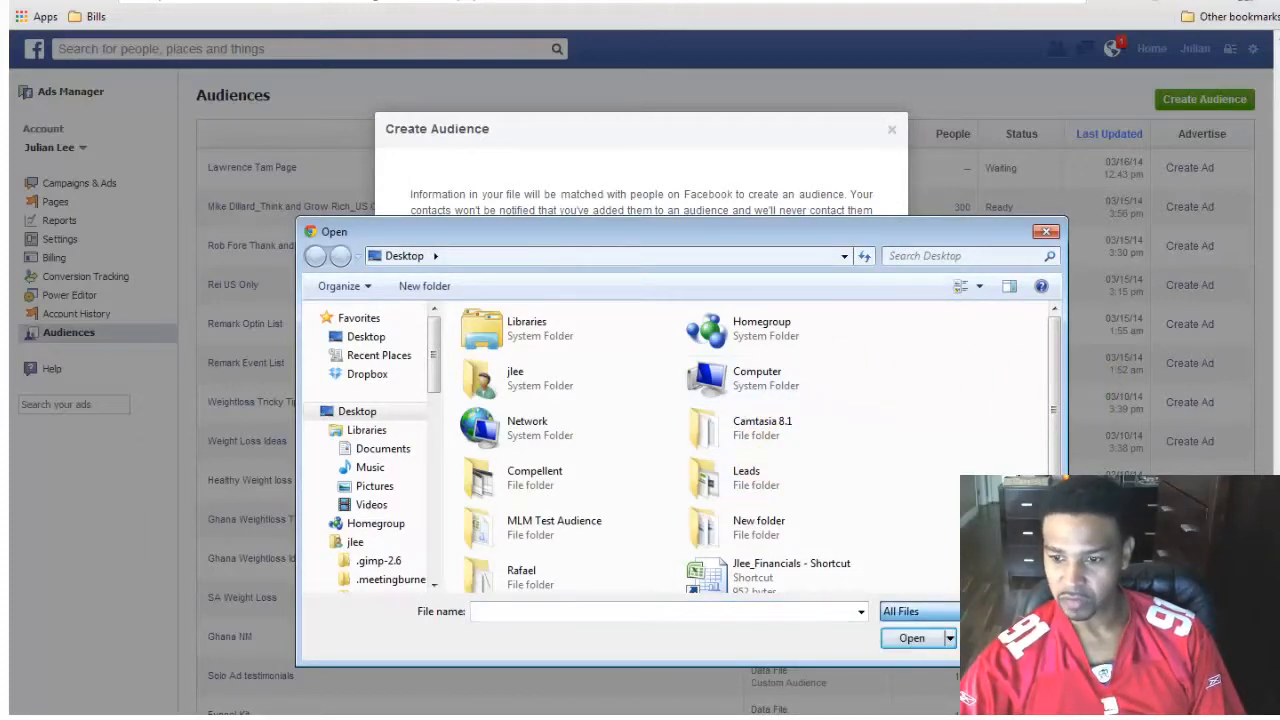
drag(1051, 349, 1054, 520)
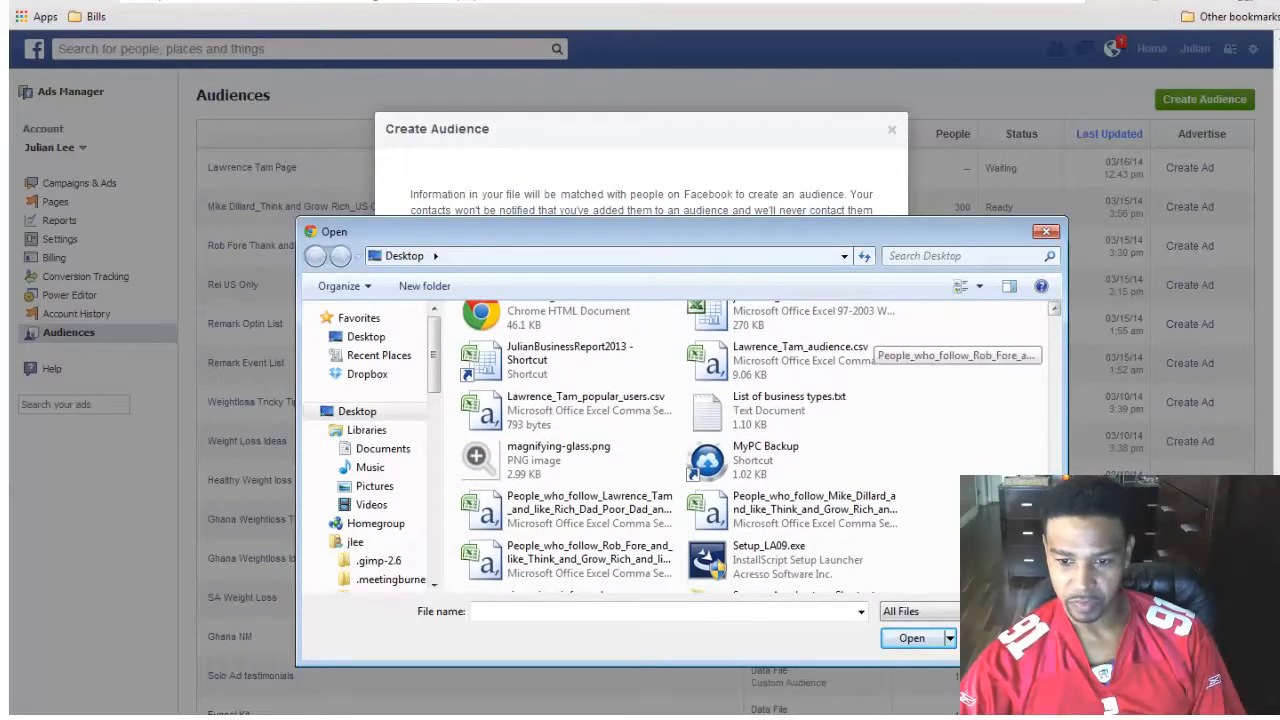
click(605, 507)
click(911, 638)
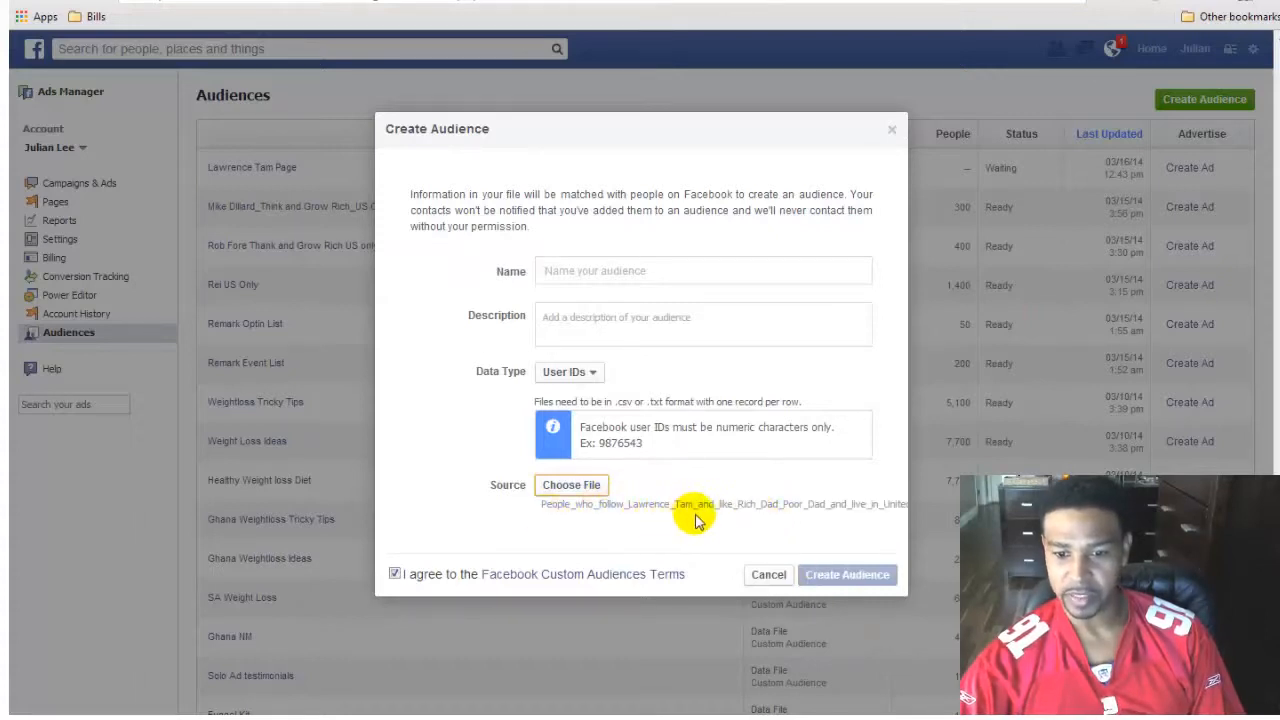
- Name the second audience Lawrence Tam Think and Grow Rich US Only
click(614, 275)
text(Lawre)
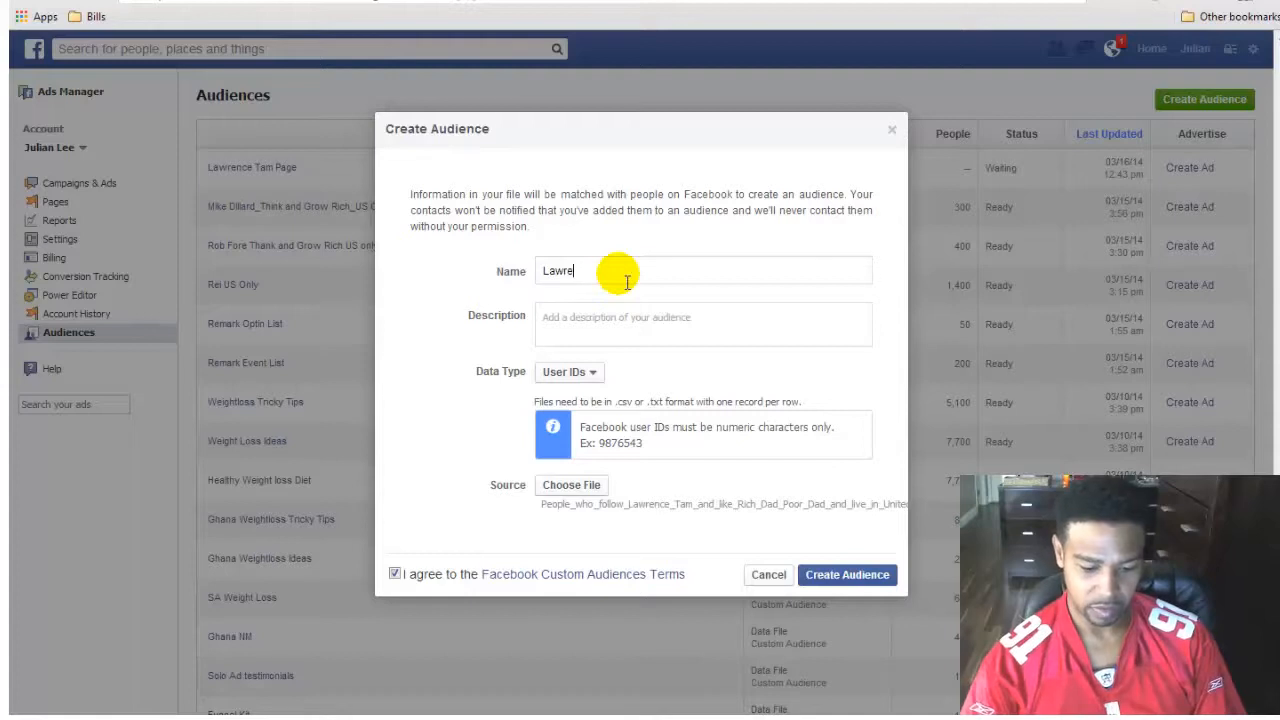
text(nce Tam )
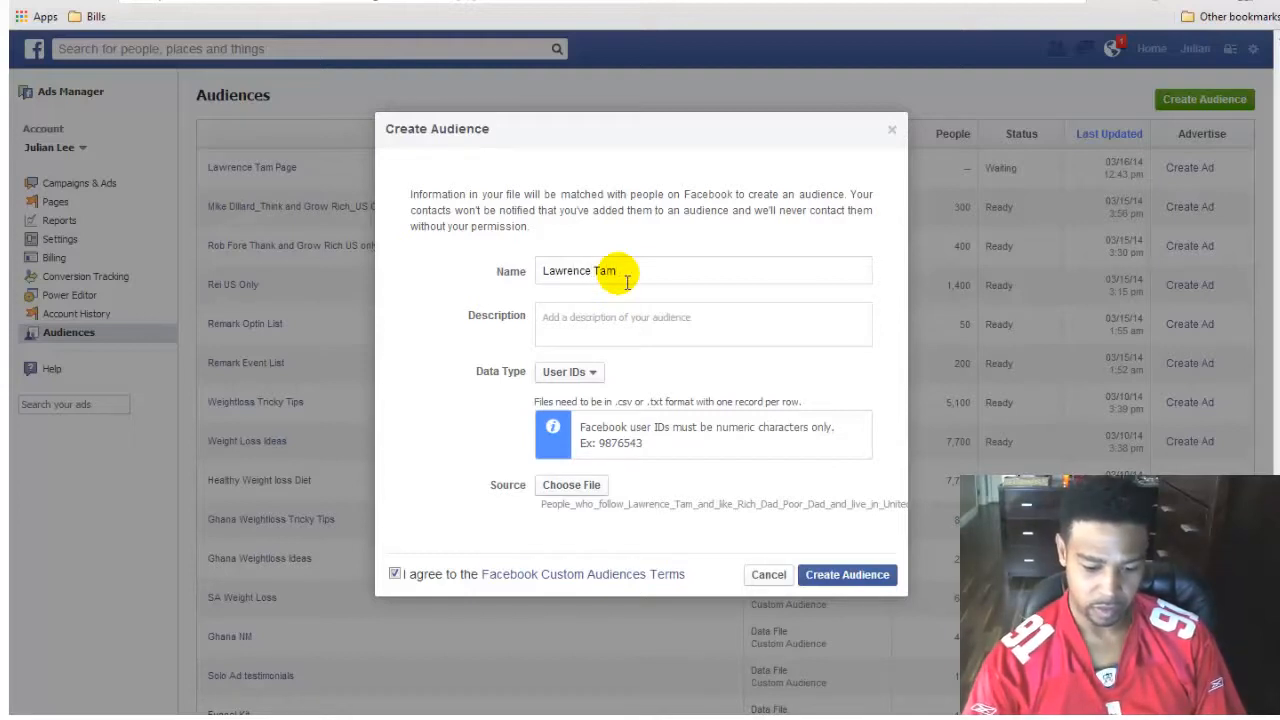
text(TYh)
key(BackSpace)
key(BackSpace)
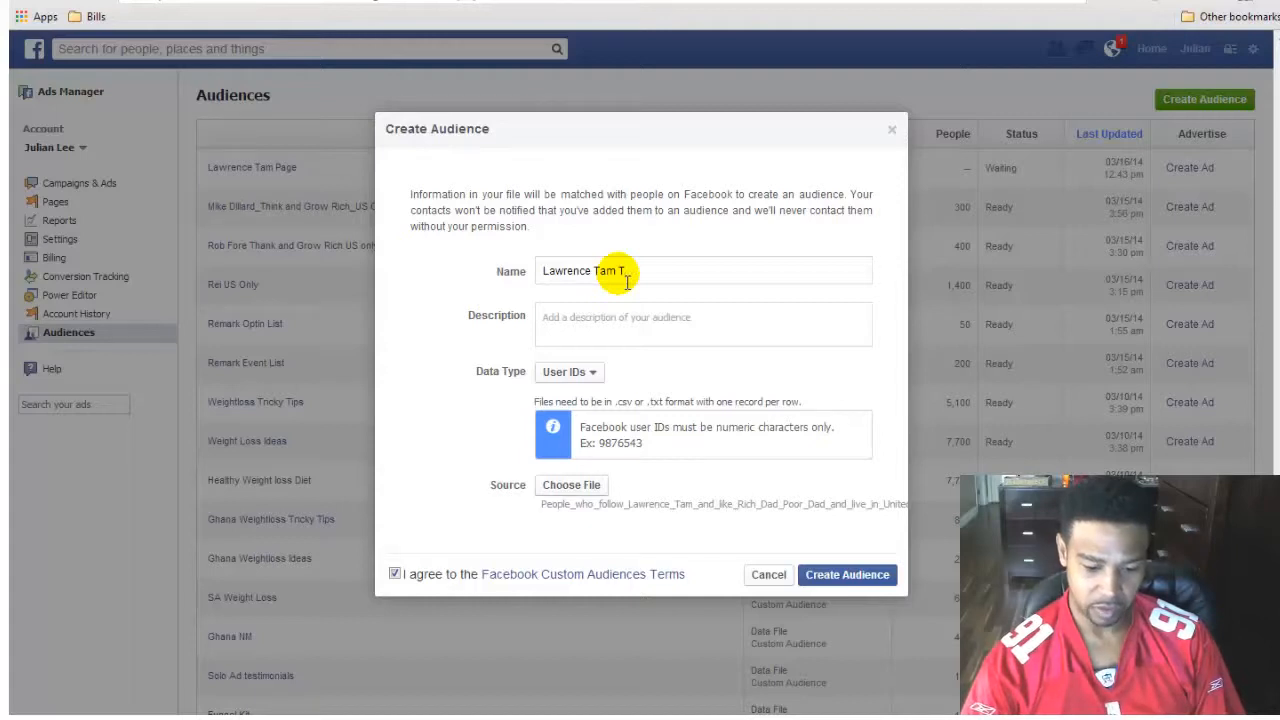
text(hink)
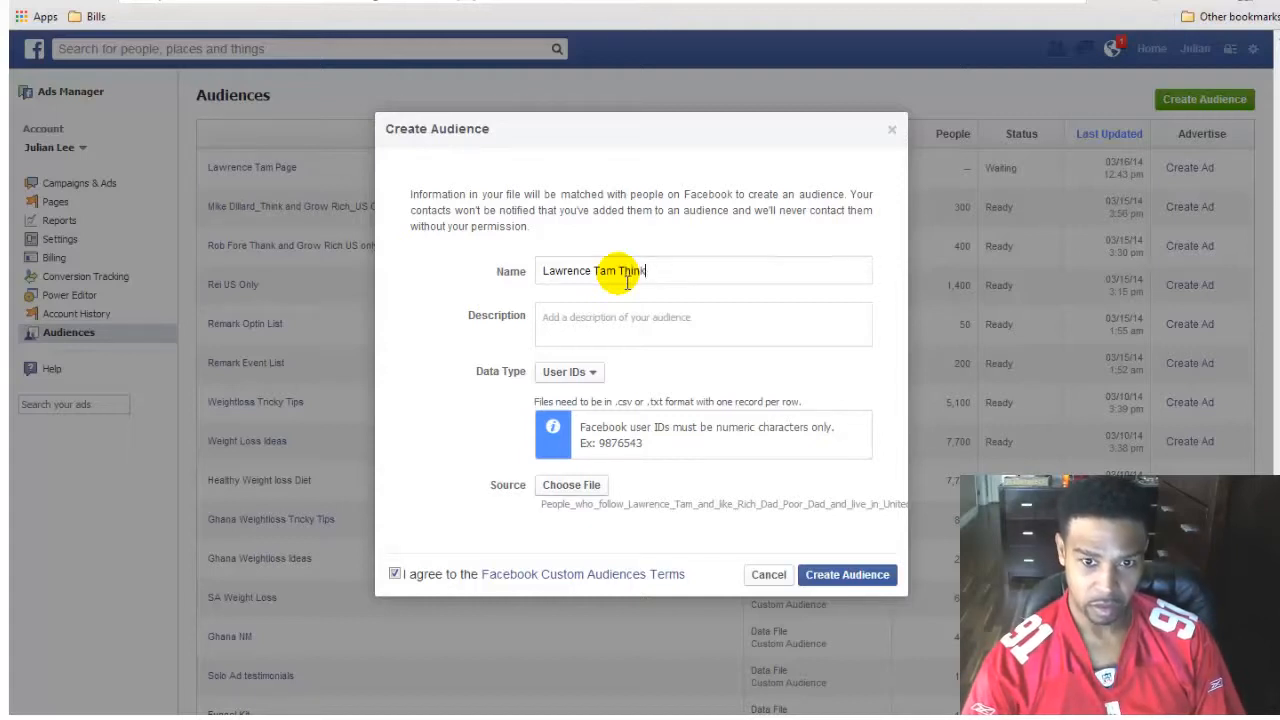
text( and grow )
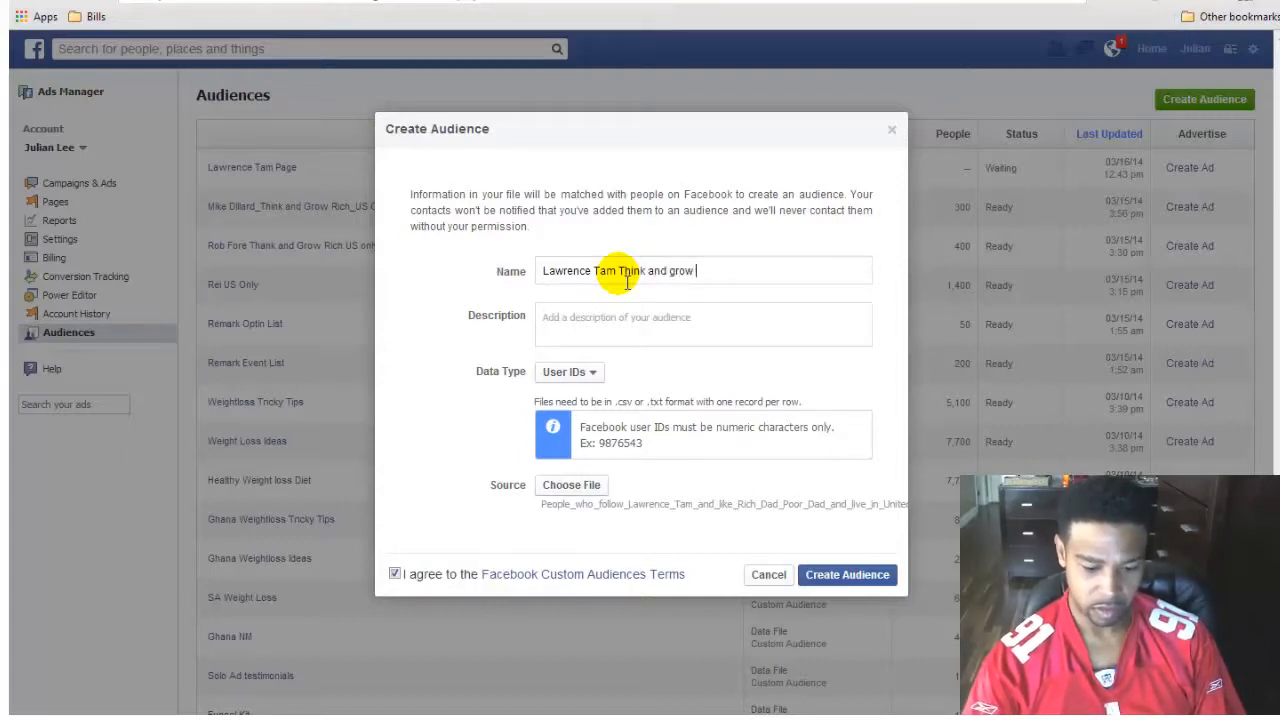
text(Rich)
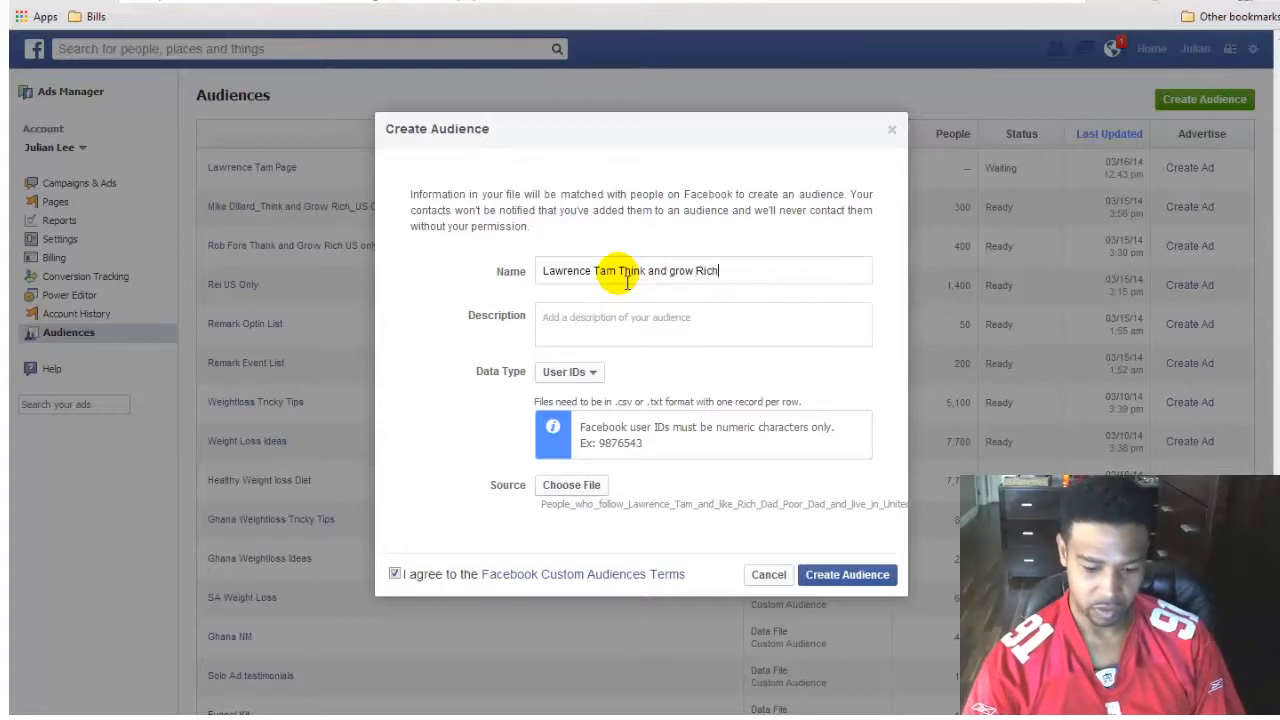
text( US)
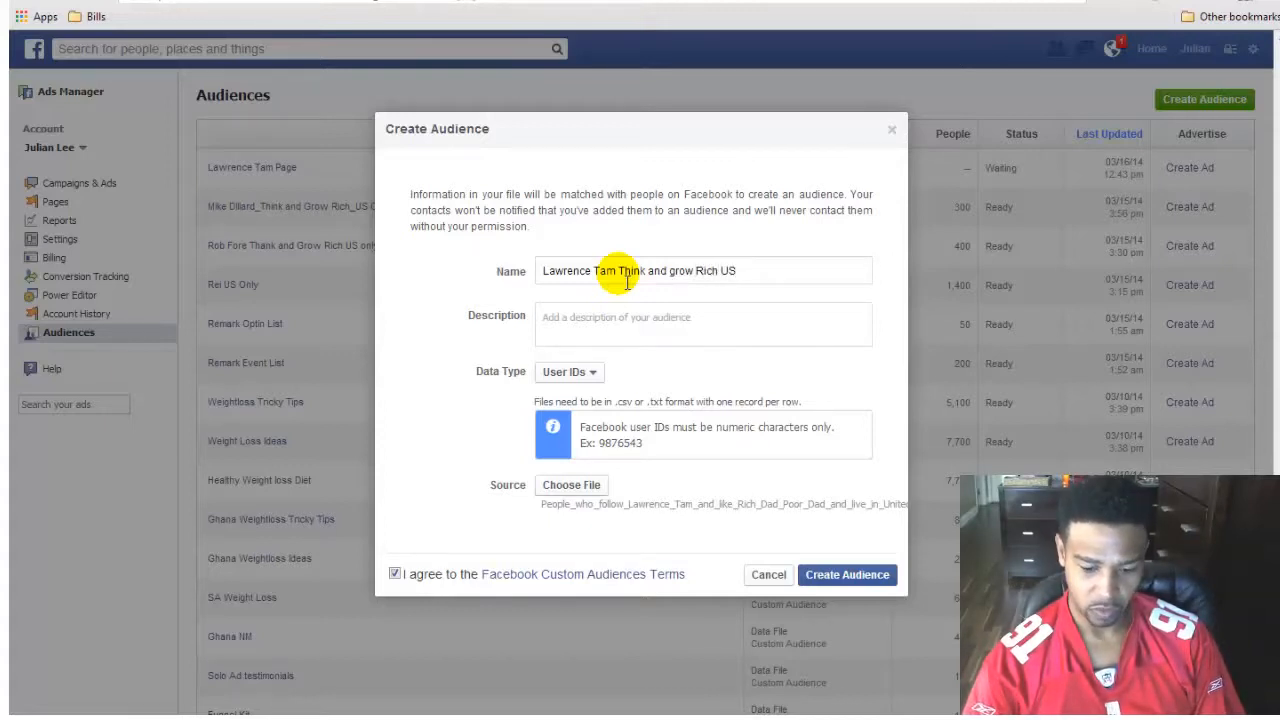
text( on)
key(BackSpace)
key(BackSpace)
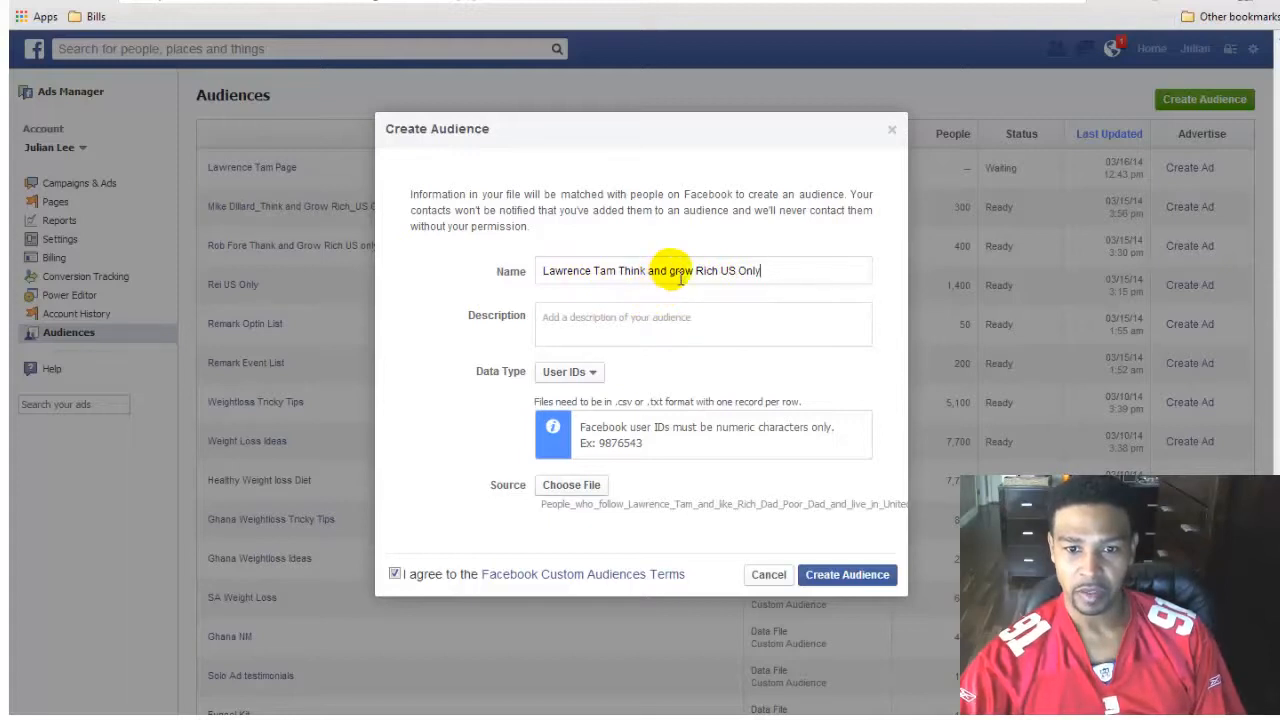
drag(669, 271, 677, 272)
text(G)
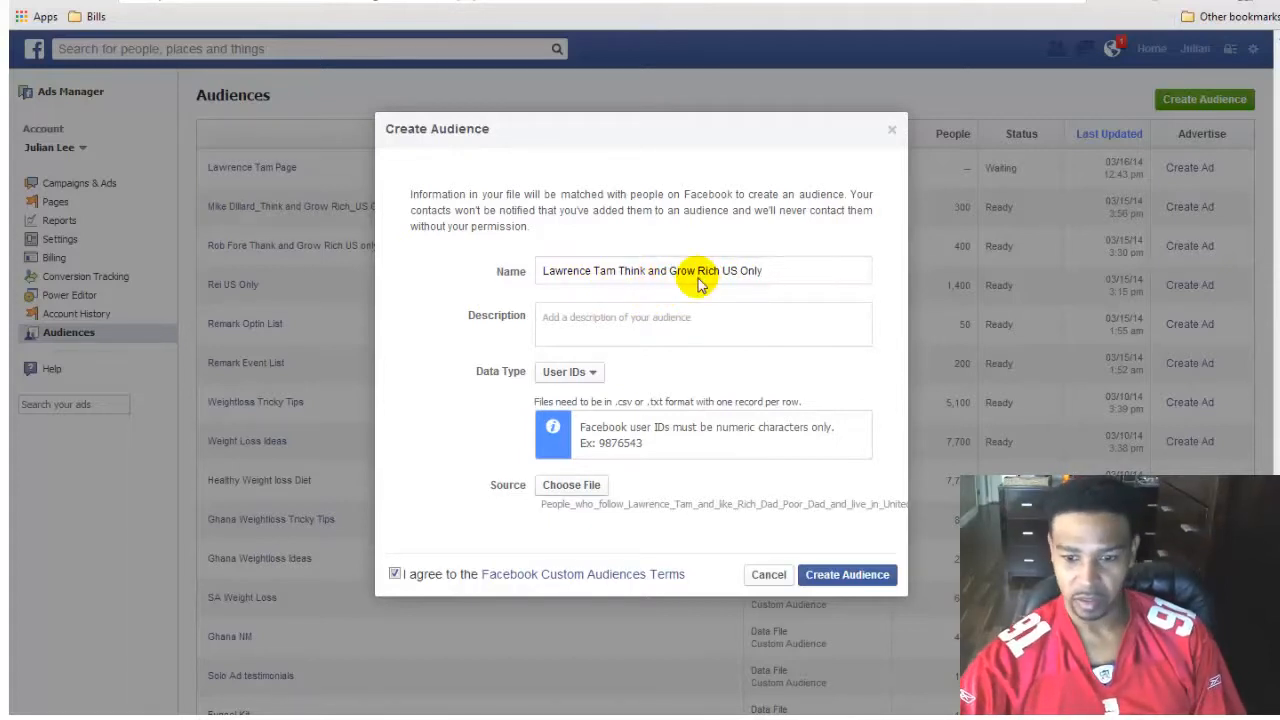
- Create the second custom audience and close the confirmation to return to the Audiences list
click(843, 577)
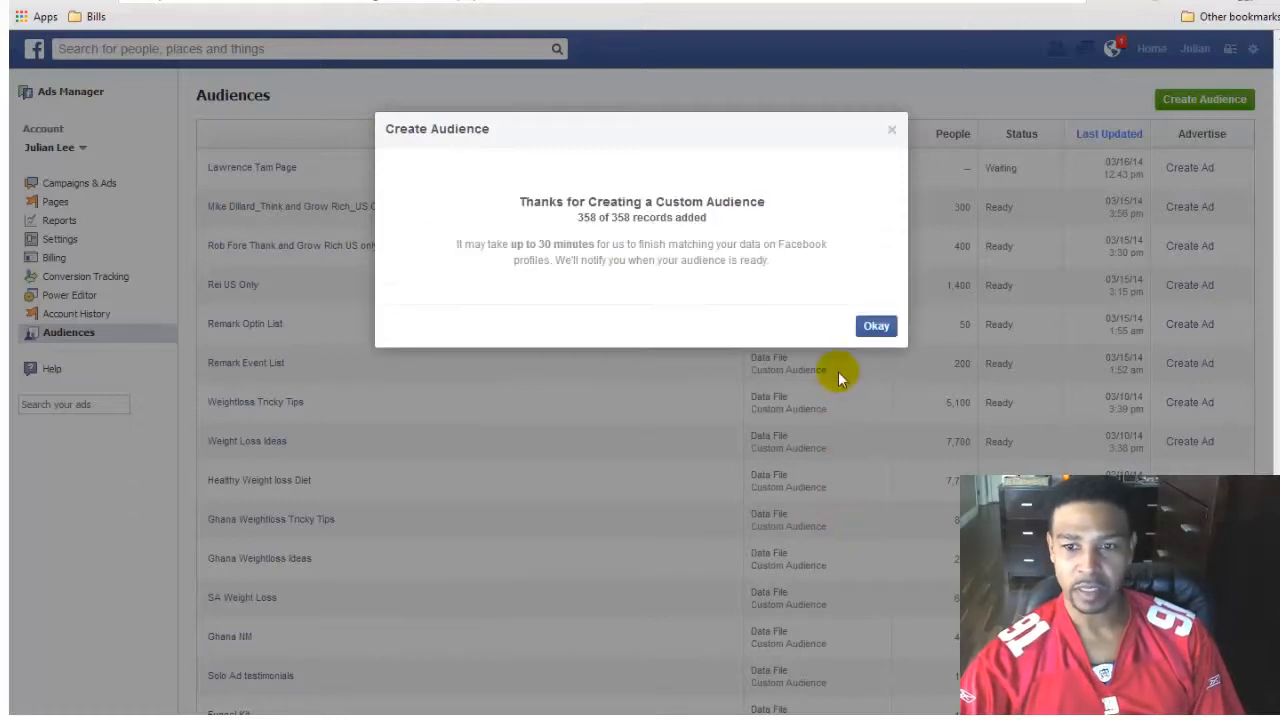
click(877, 330)
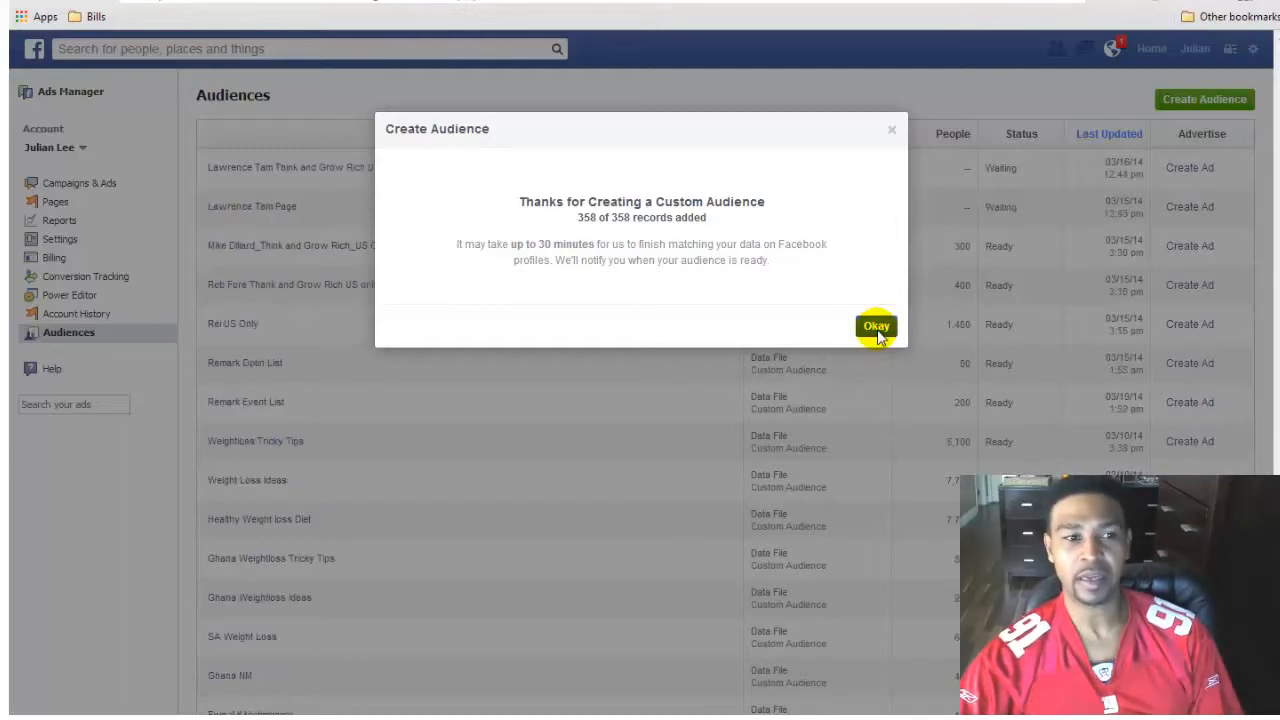
click(876, 330)
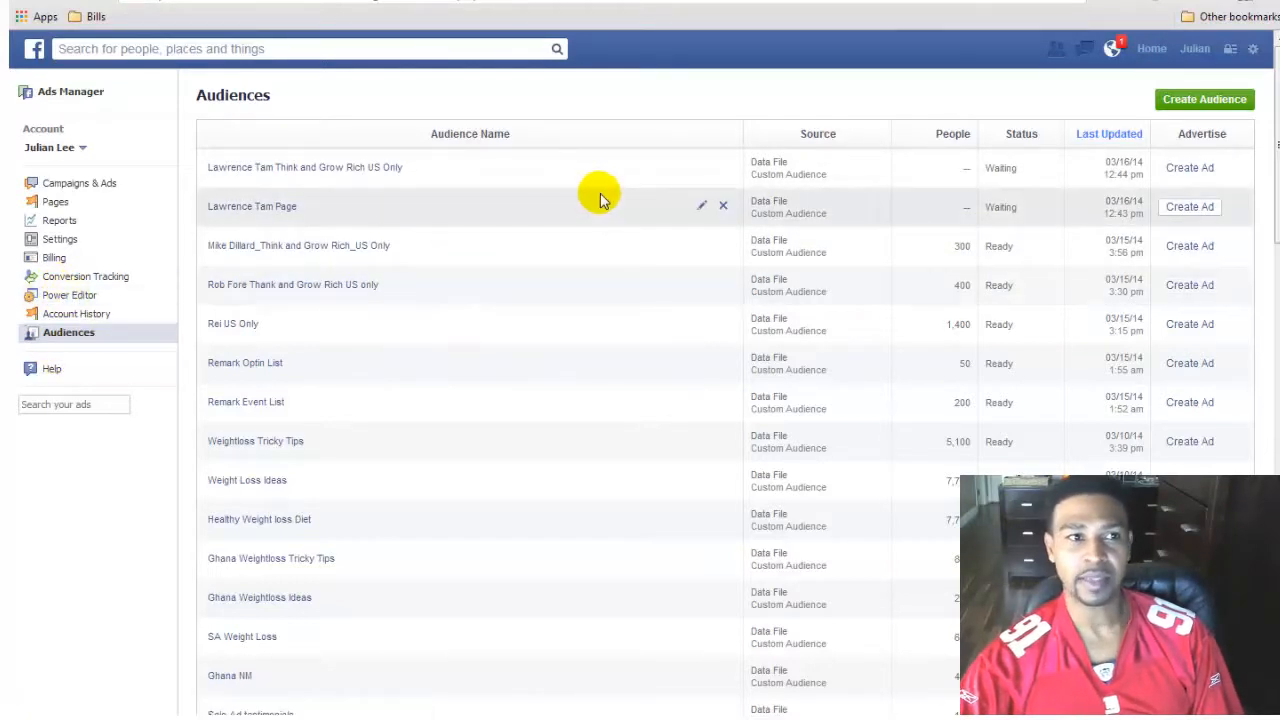
- Switch to Facesniper and look through the list of audiences extracted from Graph Search
click(272, 1)
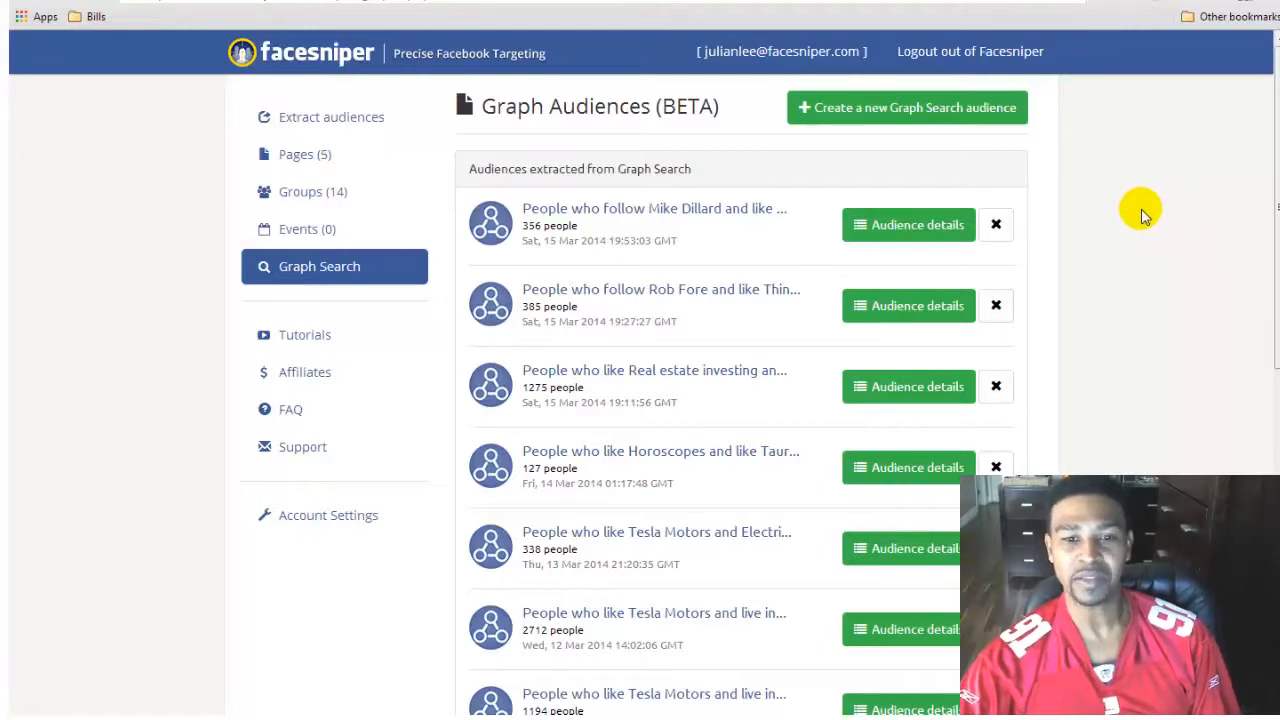
scroll(1138, 215, down, 6)
scroll(1138, 225, up, 6)
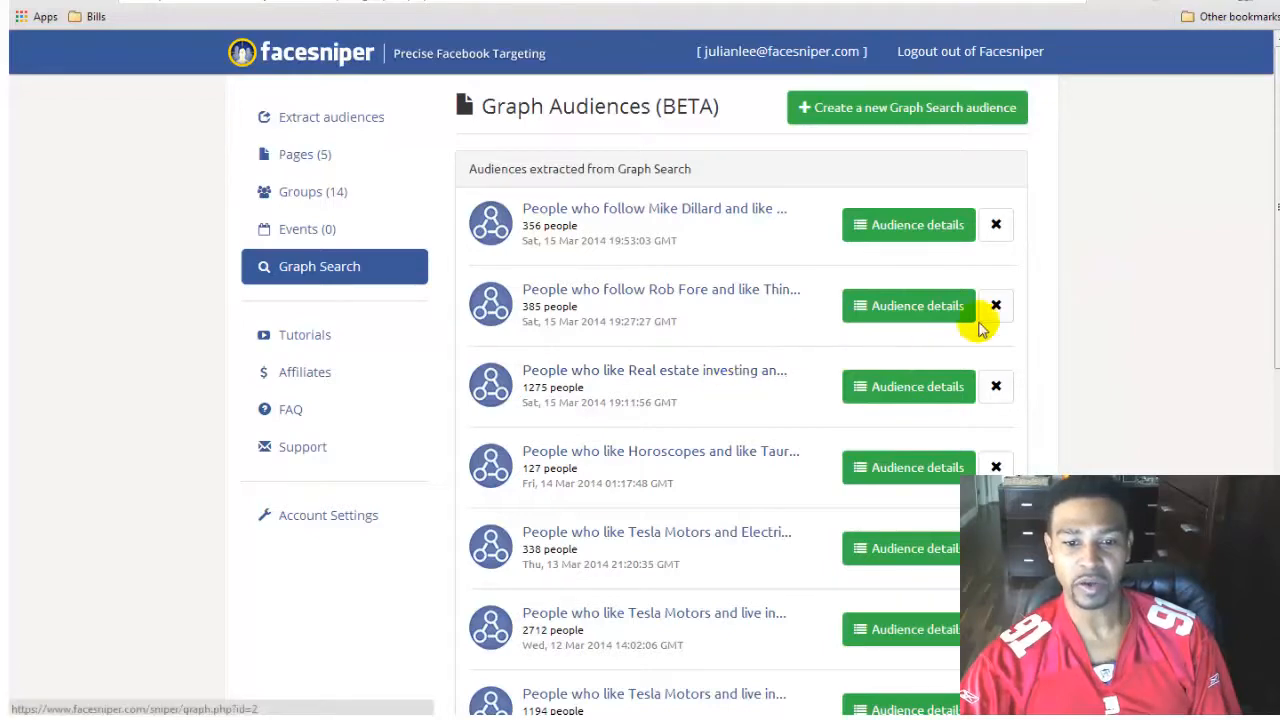
scroll(1006, 271, down, 4)
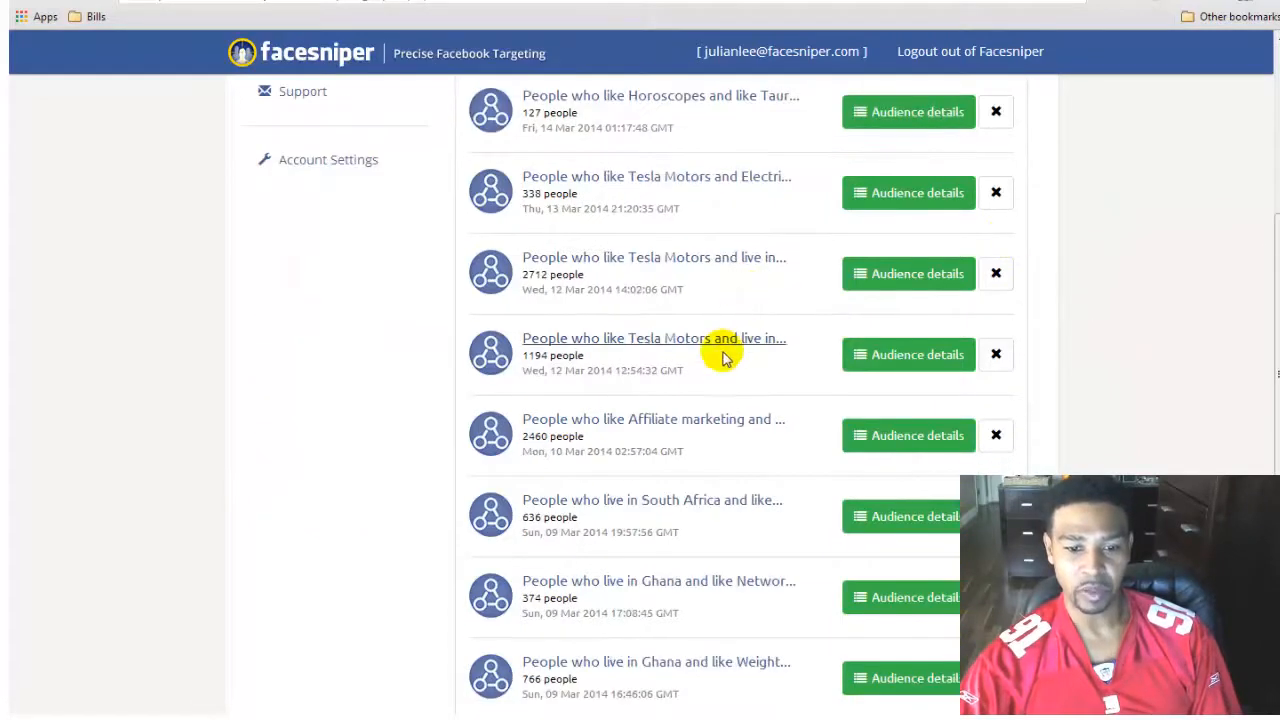
scroll(1090, 370, up, 4)
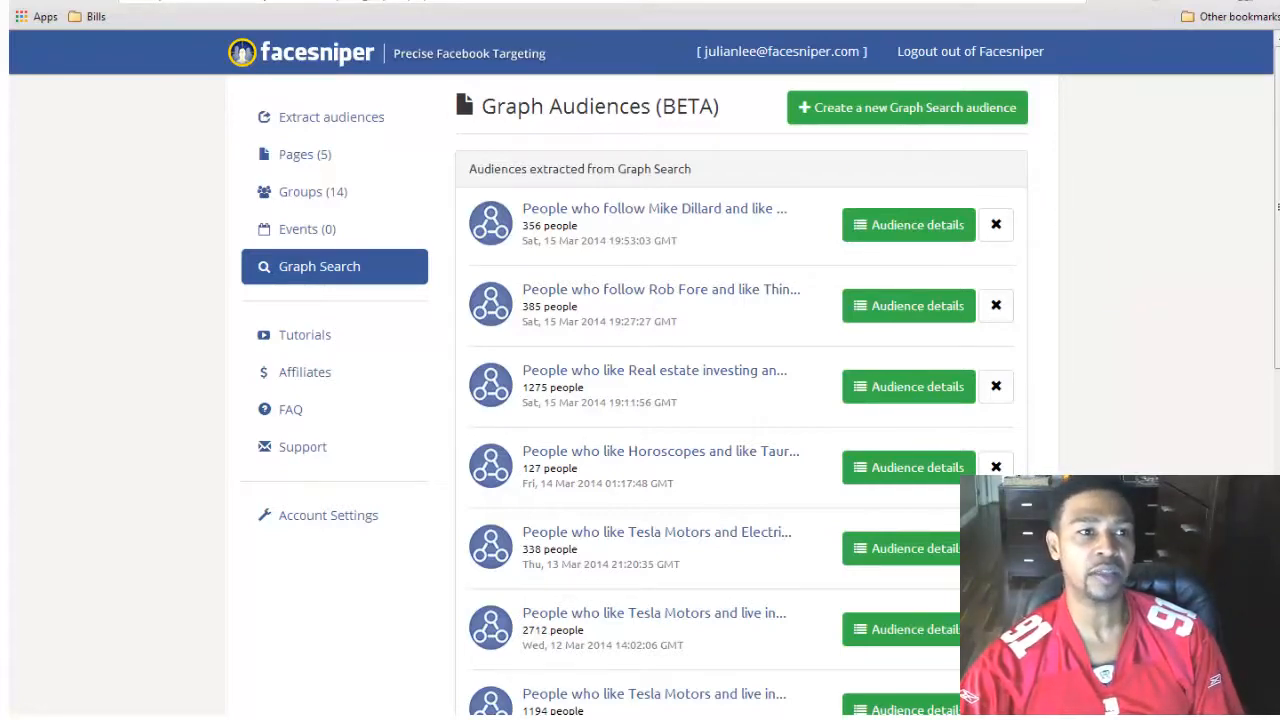
- Switch back to Facebook and go from the Audiences list to the home page
click(106, 1)
click(1157, 49)
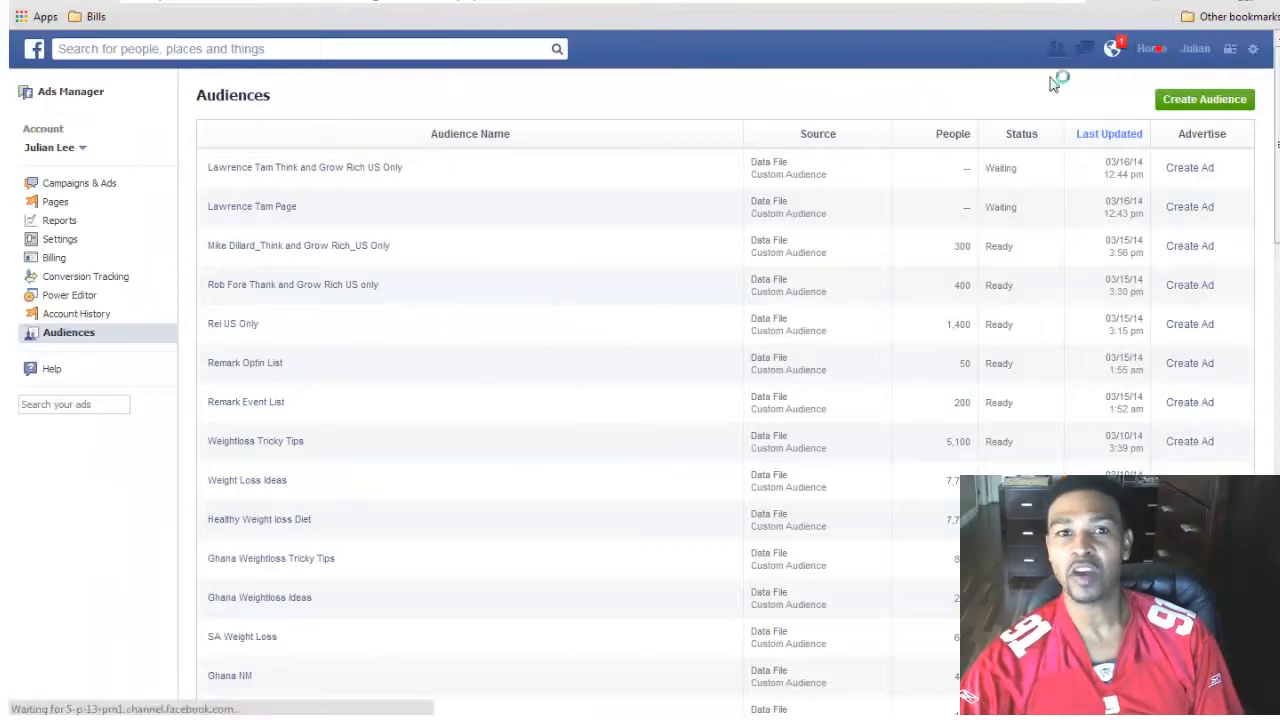